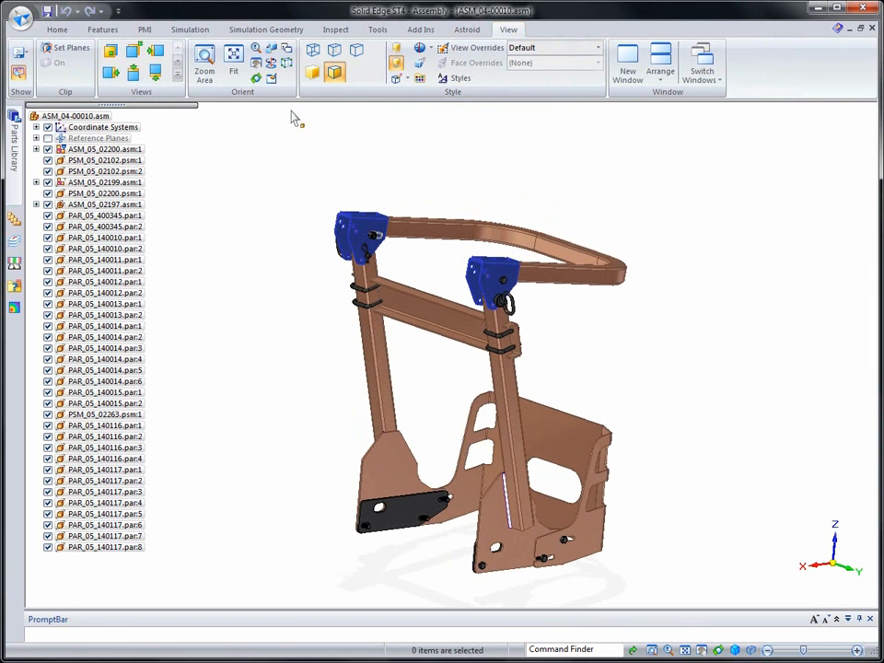
Open the assembly in the Explode-Render-Animate environment and load the "custom explode" configuration
left_click(376, 27)
left_click(529, 69)
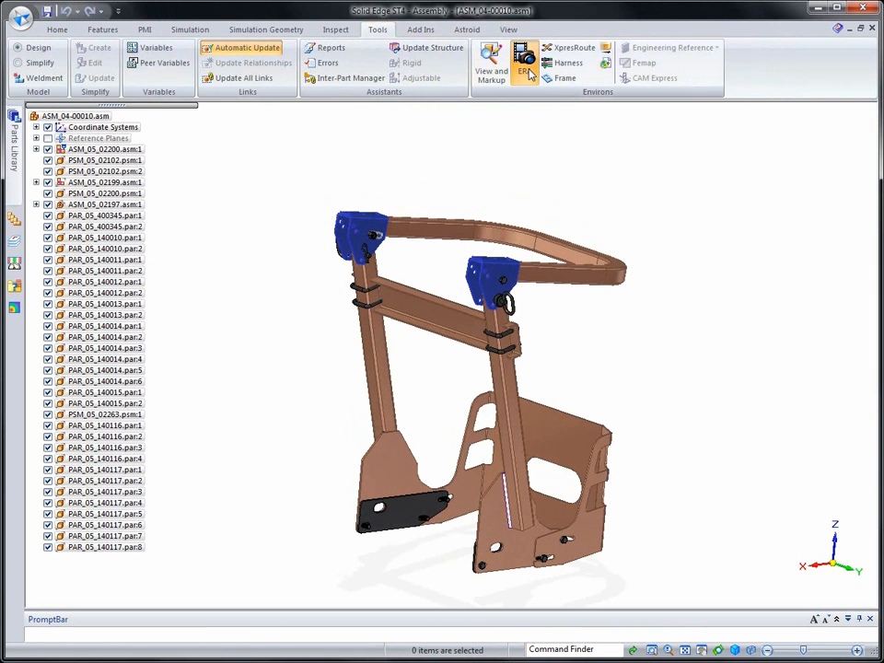
left_click(536, 58)
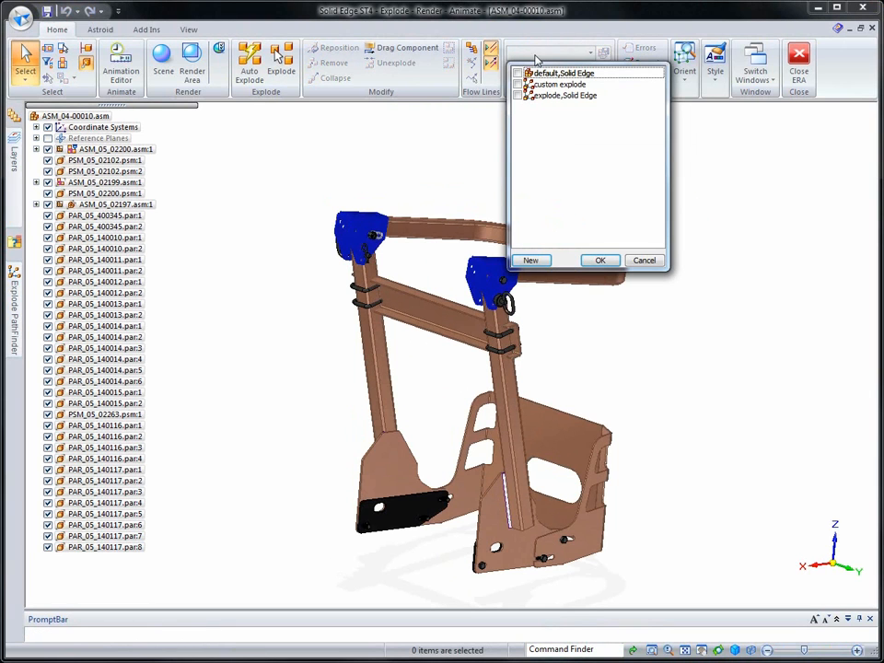
left_click(543, 84)
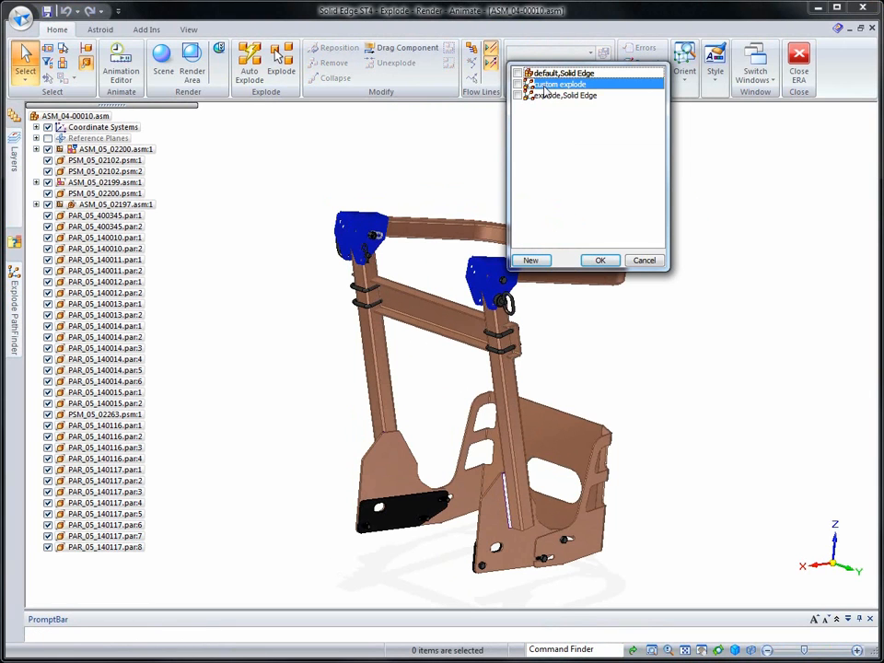
left_click(600, 261)
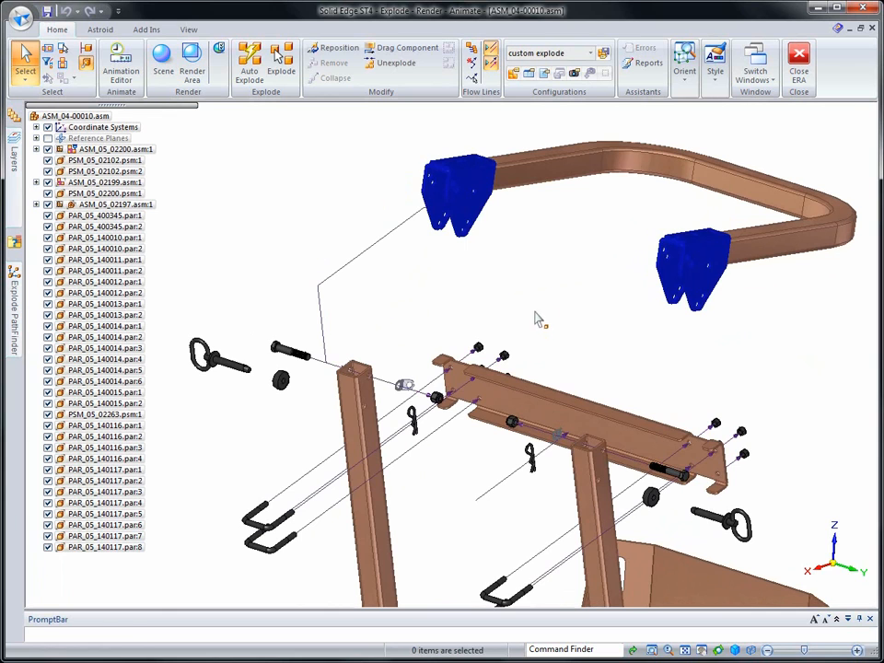
Draw a flow line between the tips of the two ring pins, with the axes aligned to the left upright's face
left_click(471, 63)
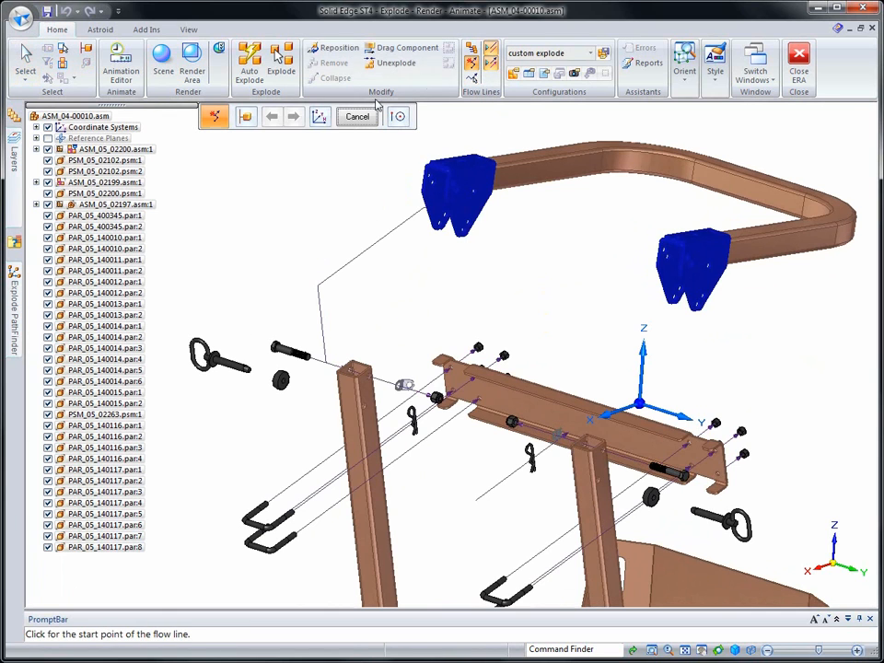
left_click(320, 118)
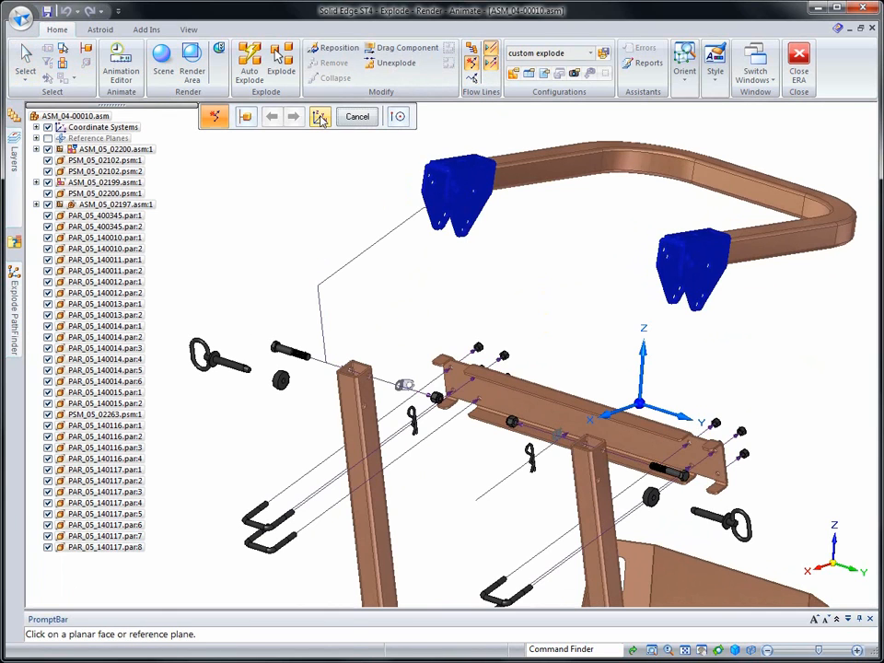
left_click(350, 415)
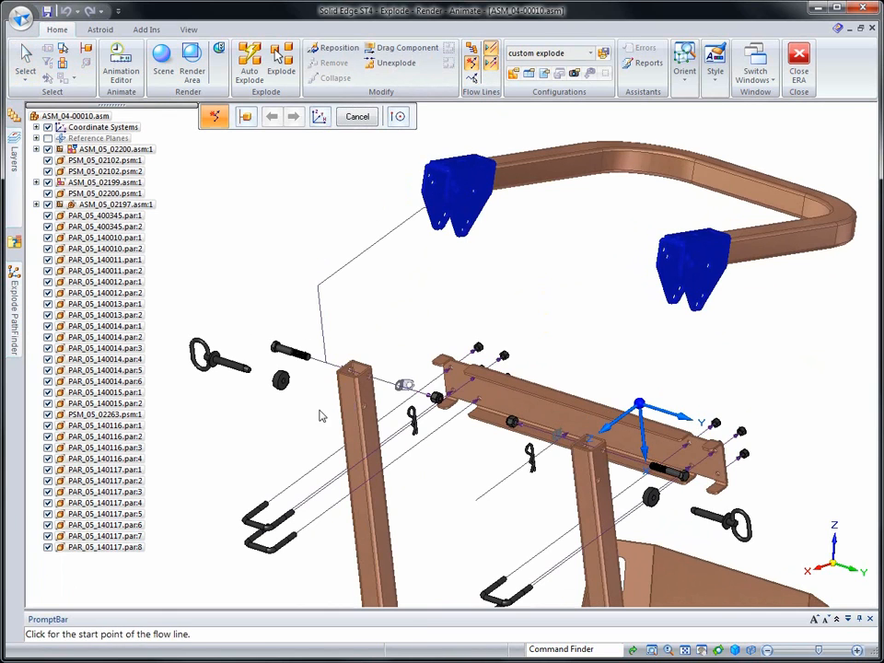
left_click(250, 371)
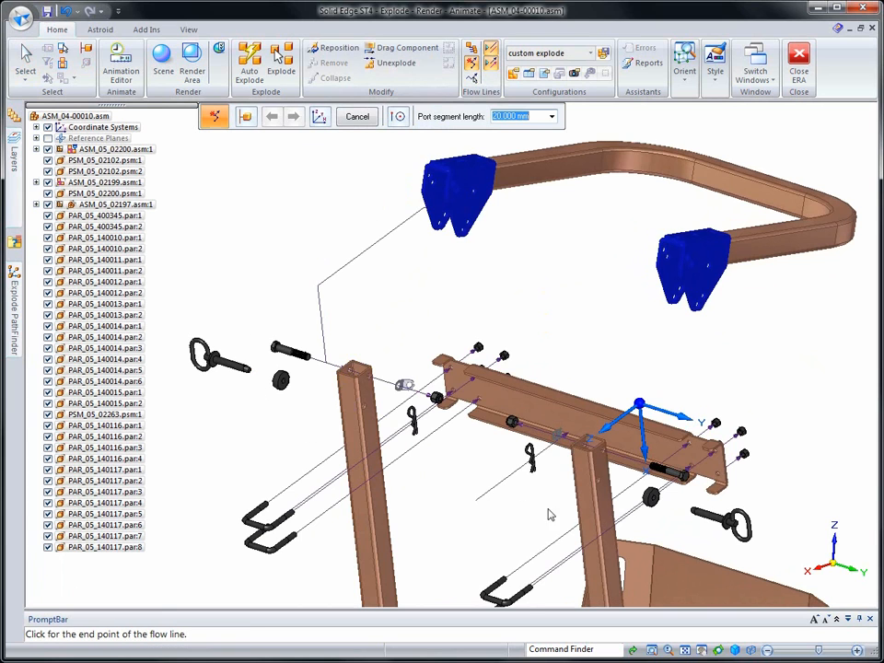
left_click(688, 512)
left_click(688, 533)
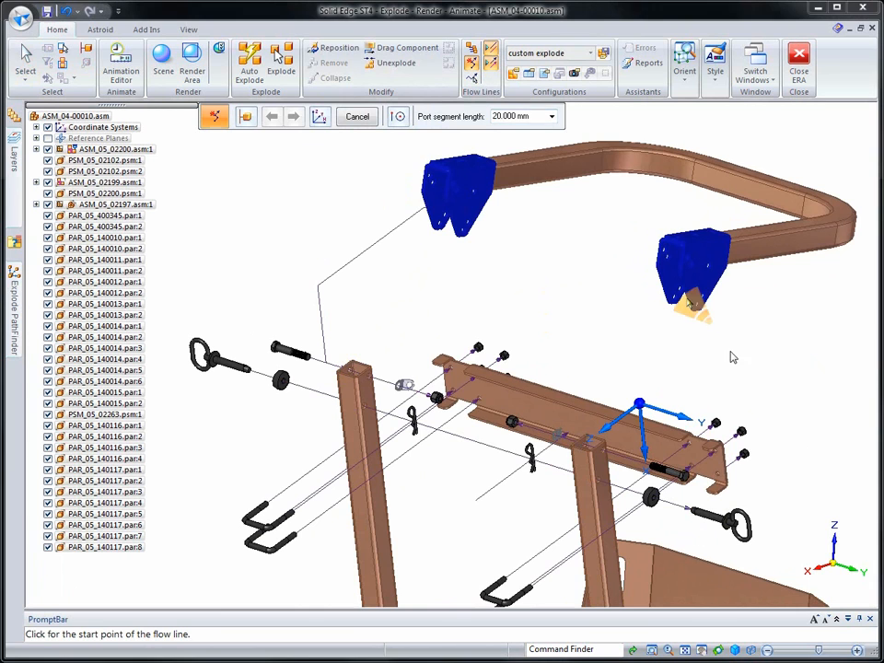
key("Escape")
Move the right ring pin and its washer together about 234 mm upward along the axis aligned to the upright's face
left_click(723, 522)
left_click(650, 497, "ctrl")
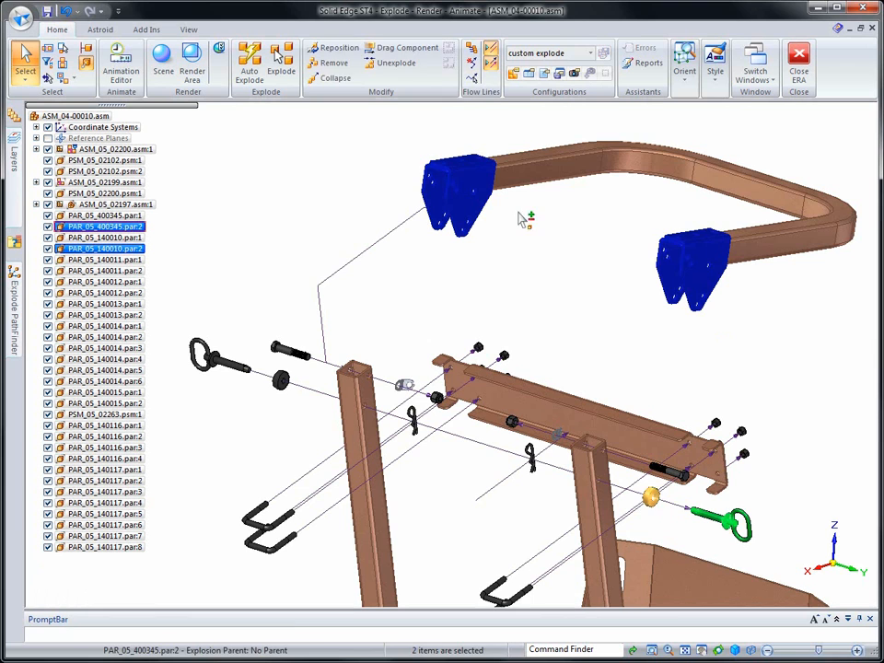
left_click(403, 47)
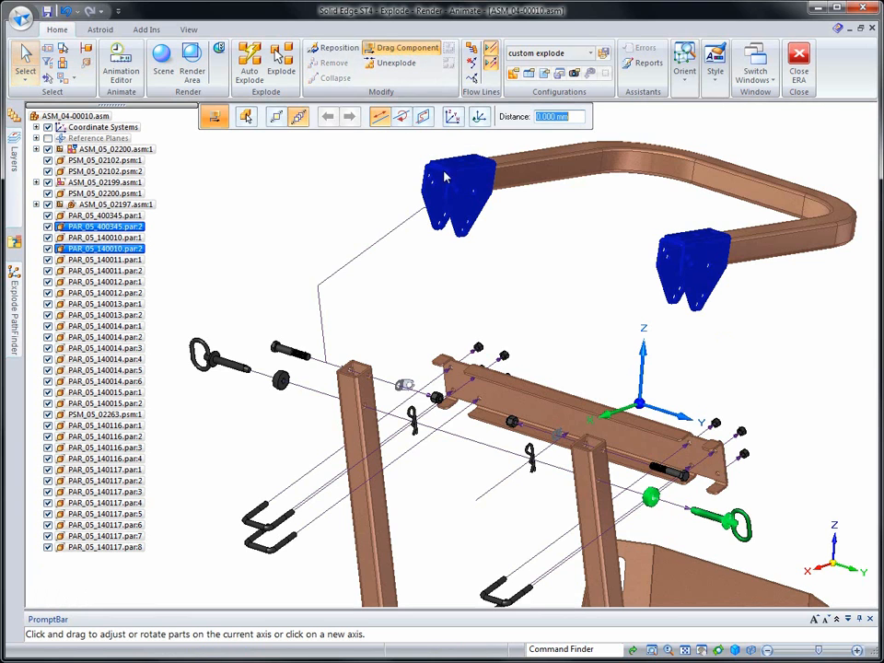
left_click(402, 118)
left_click(623, 463)
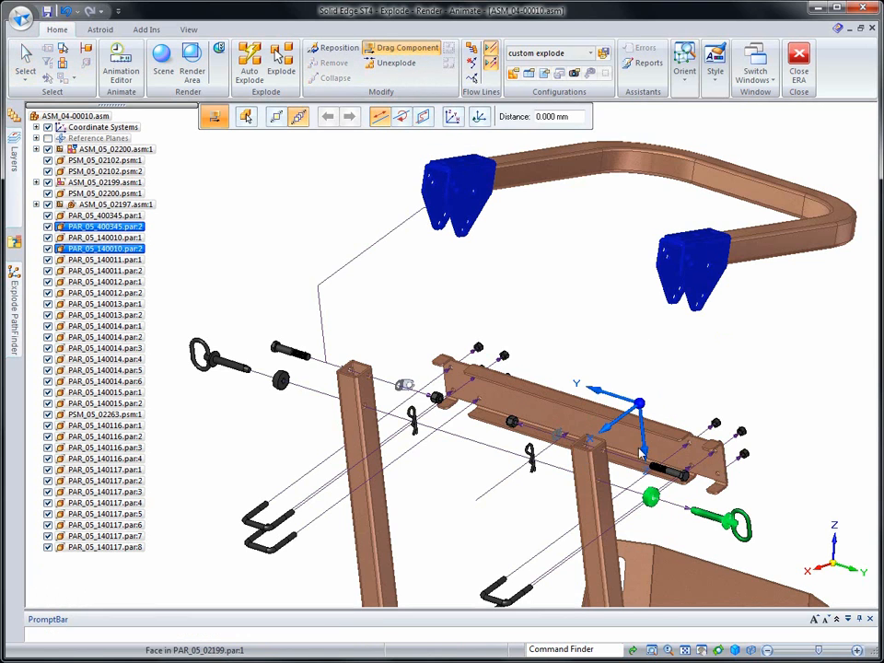
left_click_drag(650, 498, 733, 398)
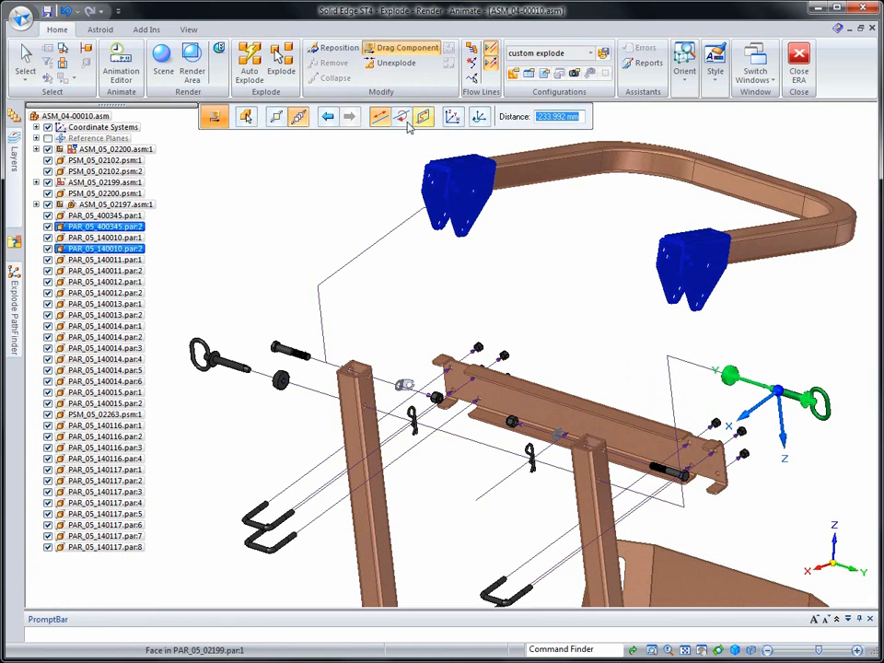
Modify the right ring pin's flow line by shifting its vertical segment inward toward the right upright
left_click(471, 78)
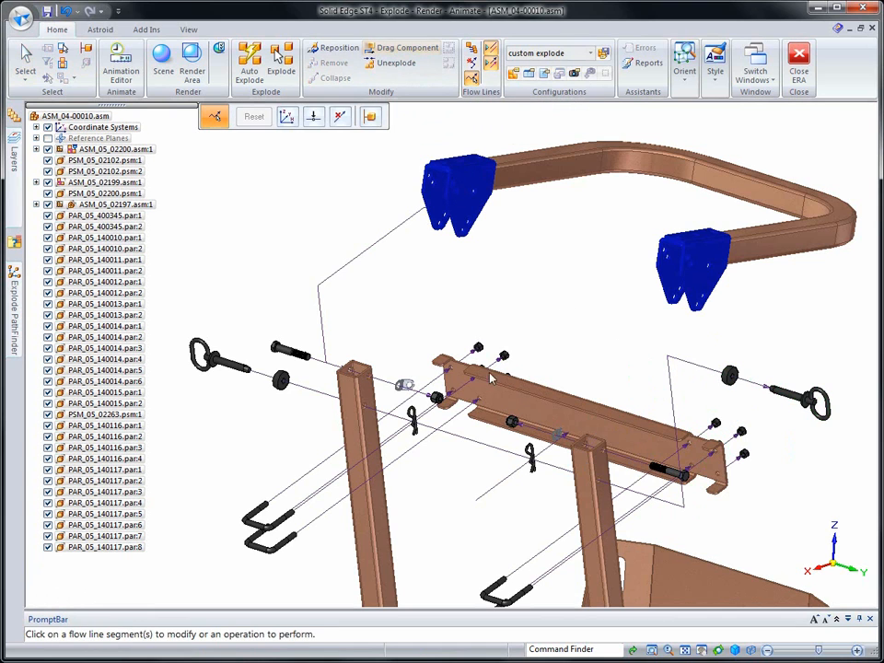
left_click(667, 423)
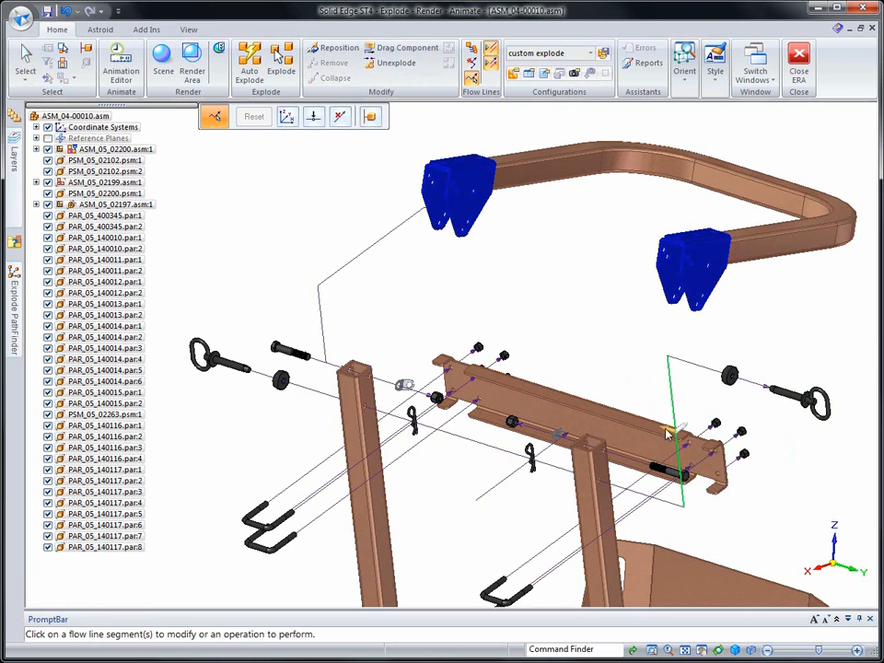
left_click_drag(669, 432, 649, 366)
left_click(531, 315)
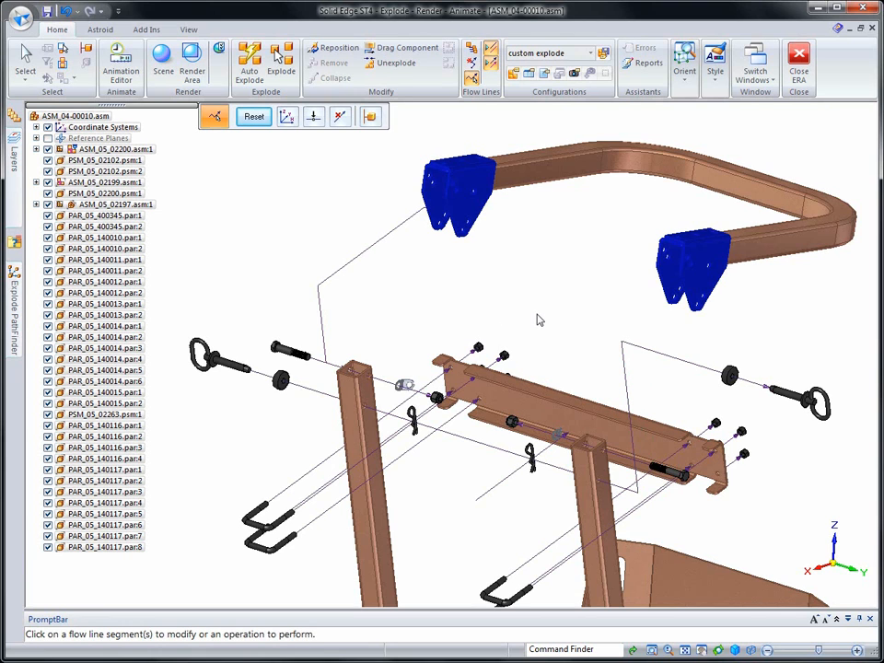
Draw a flow line from the right blue bracket's lower hole to the right upright's top hole, using the alternate path that enters the upright vertically
left_click(471, 63)
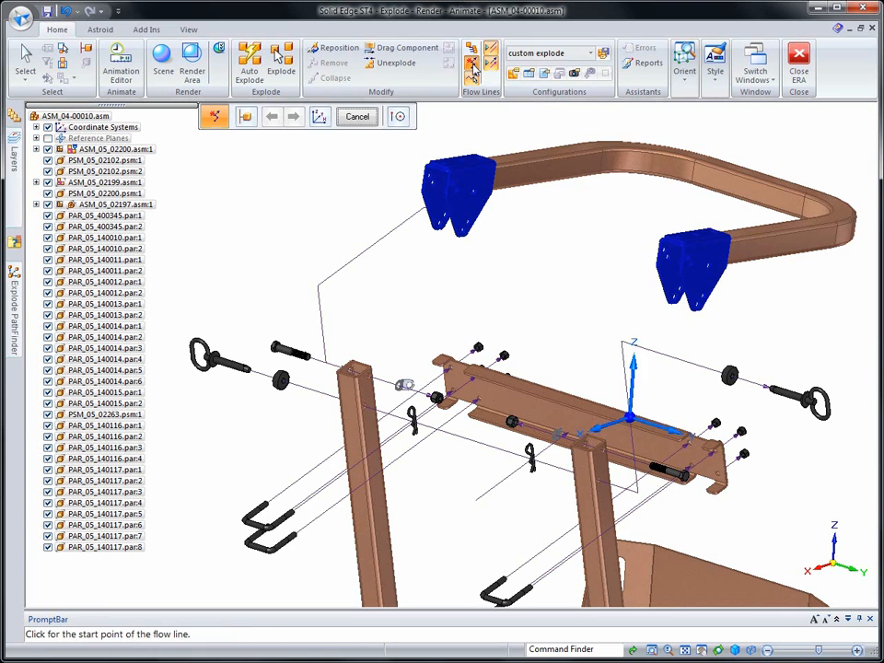
left_click(319, 116)
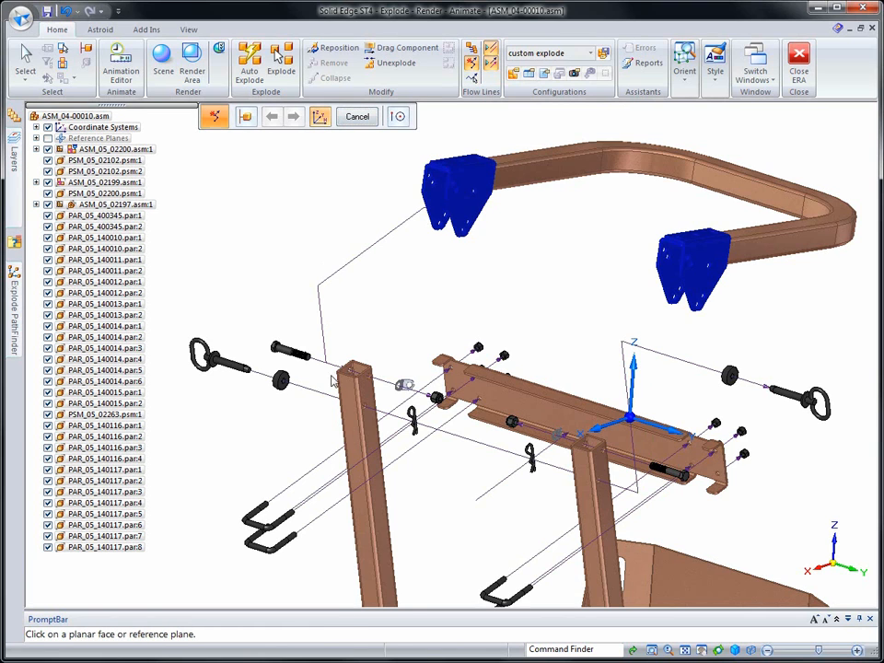
left_click(355, 414)
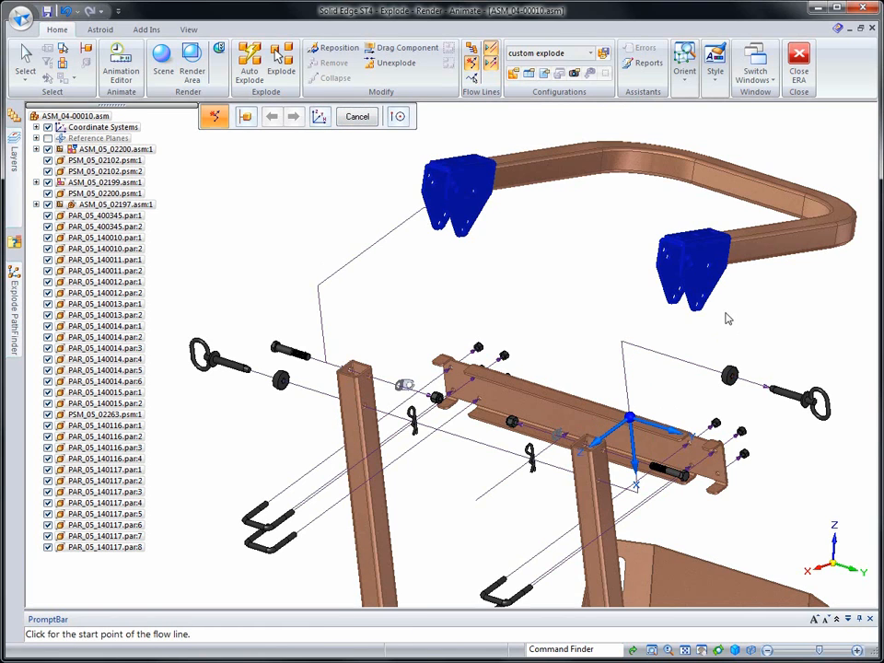
left_click(529, 224)
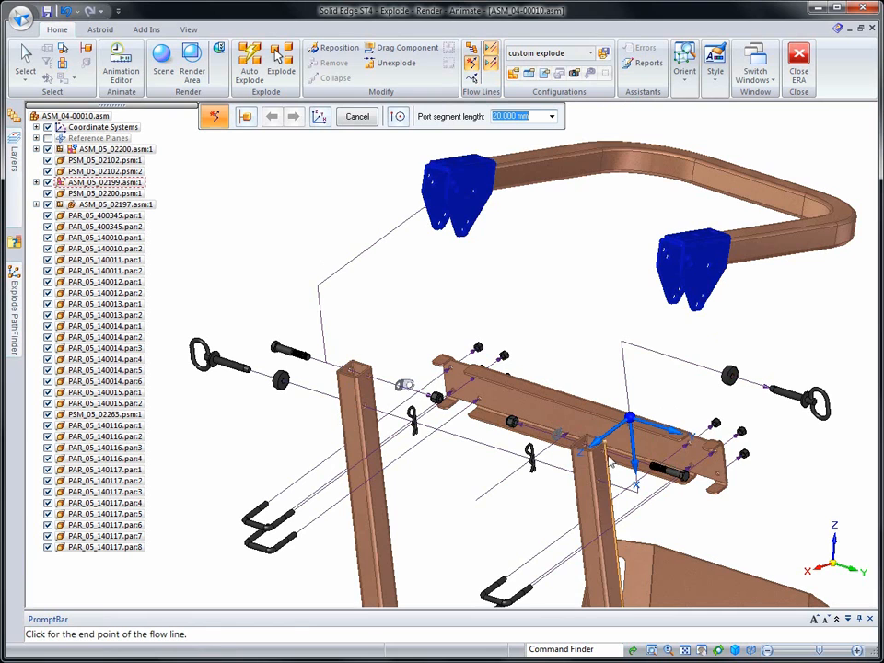
left_click(618, 405)
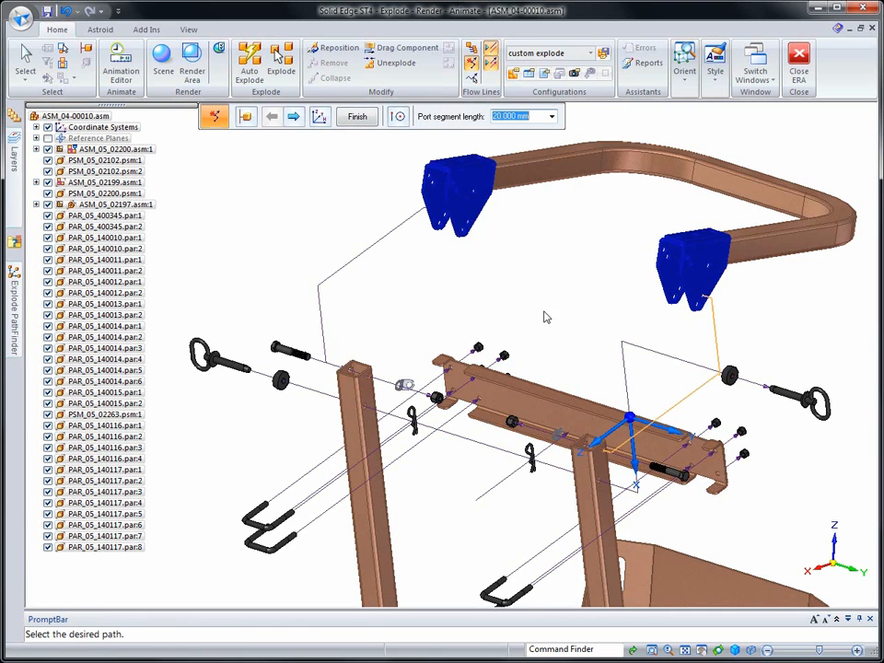
left_click(292, 116)
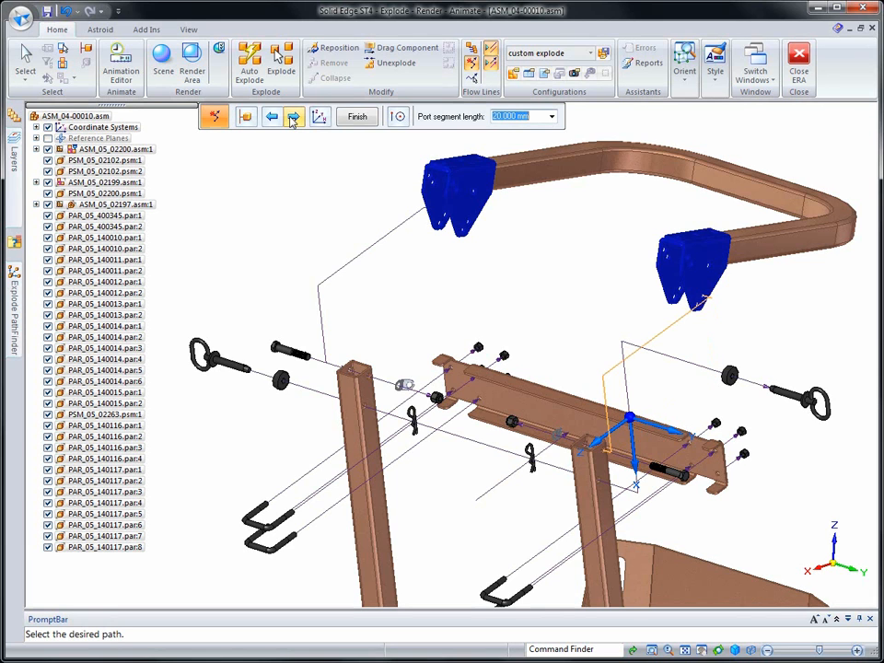
left_click(353, 119)
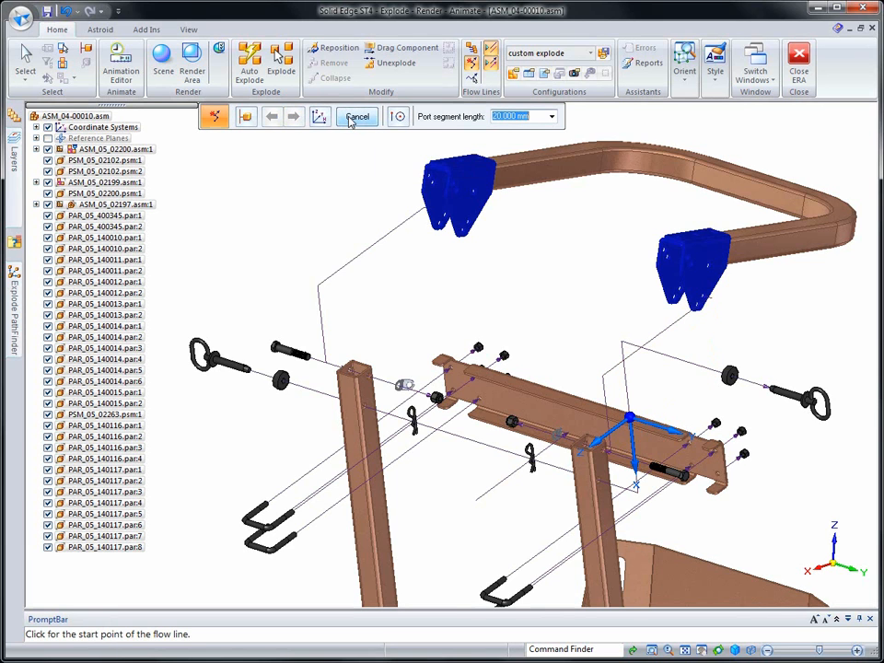
Modify the right bracket's flow line by shifting its vertical segment outward, away from the right upright
left_click(471, 77)
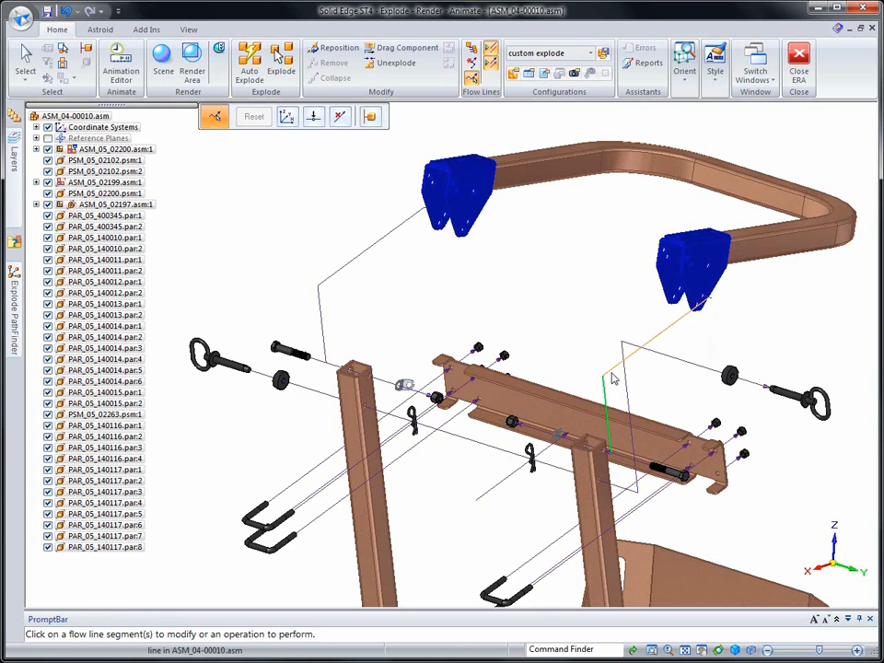
left_click_drag(603, 419, 657, 381)
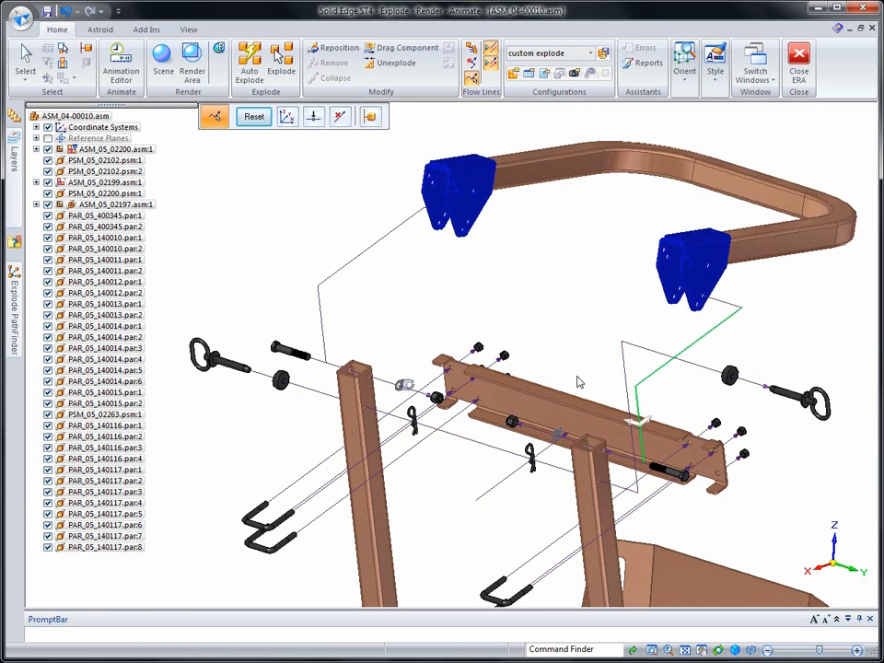
left_click(470, 322)
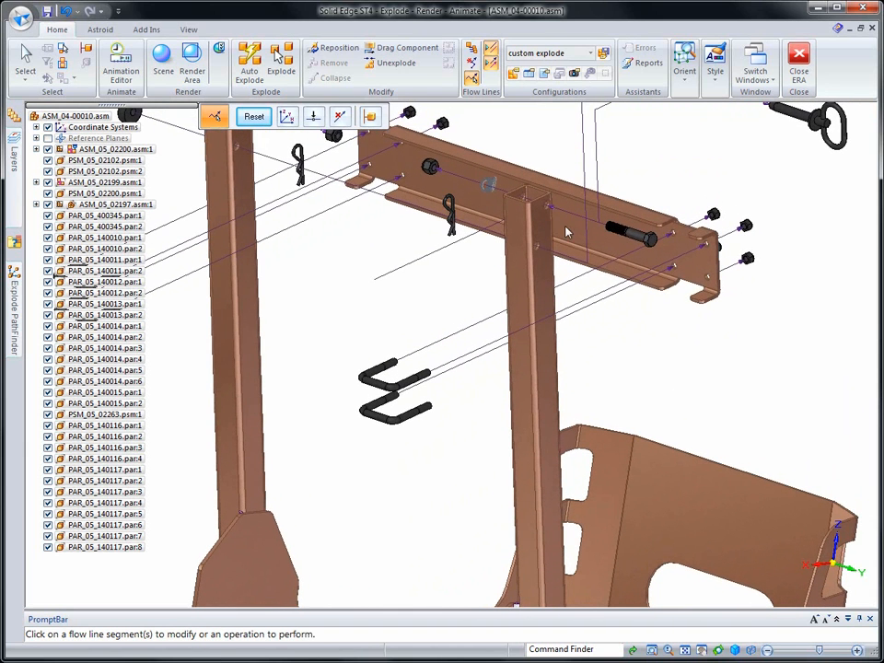
Draw a straight flow line from the lower right U-bolt's free end to the crossbeam's lower outer hole, with axes aligned to the upright's face
left_click(470, 63)
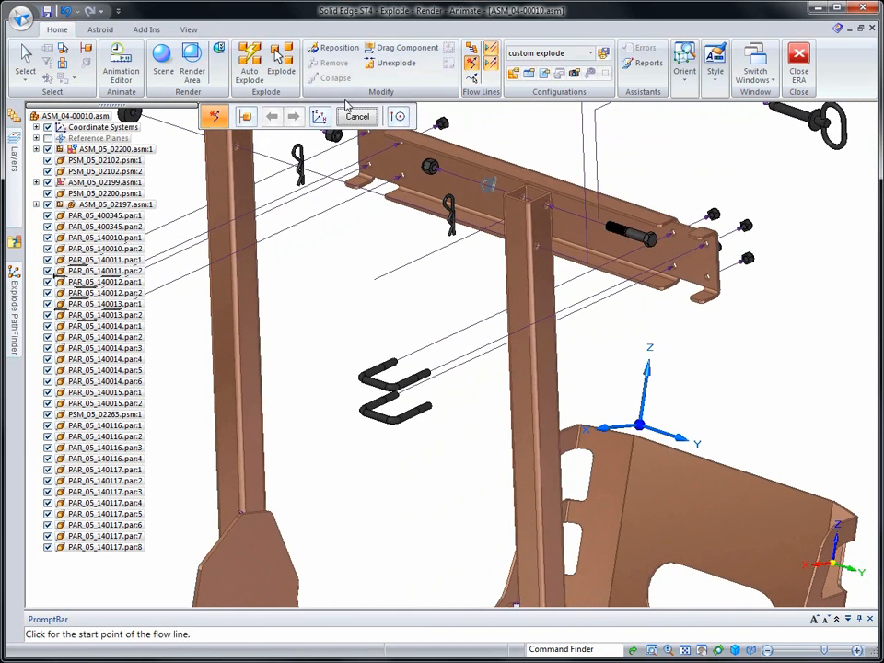
left_click(319, 117)
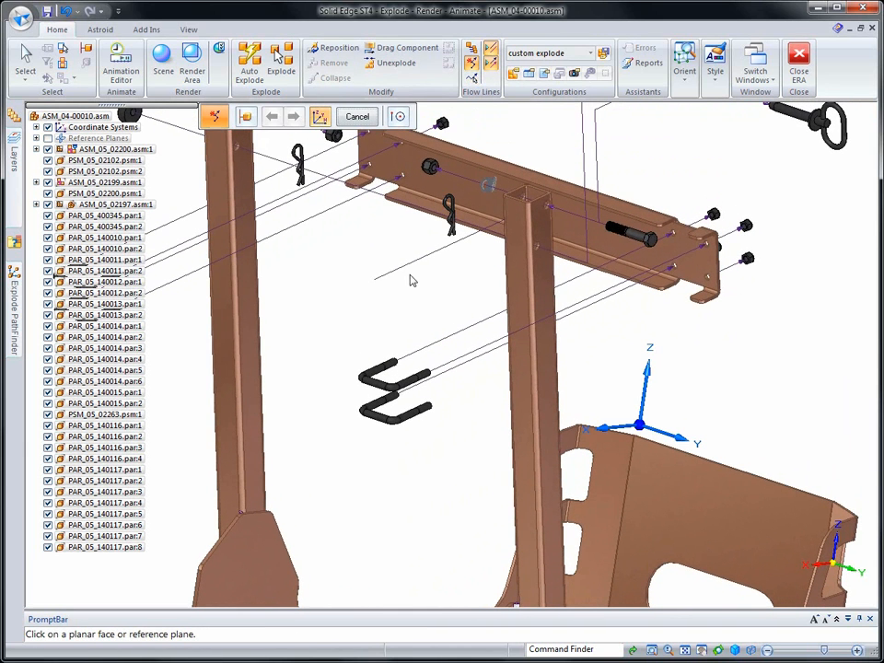
left_click(521, 437)
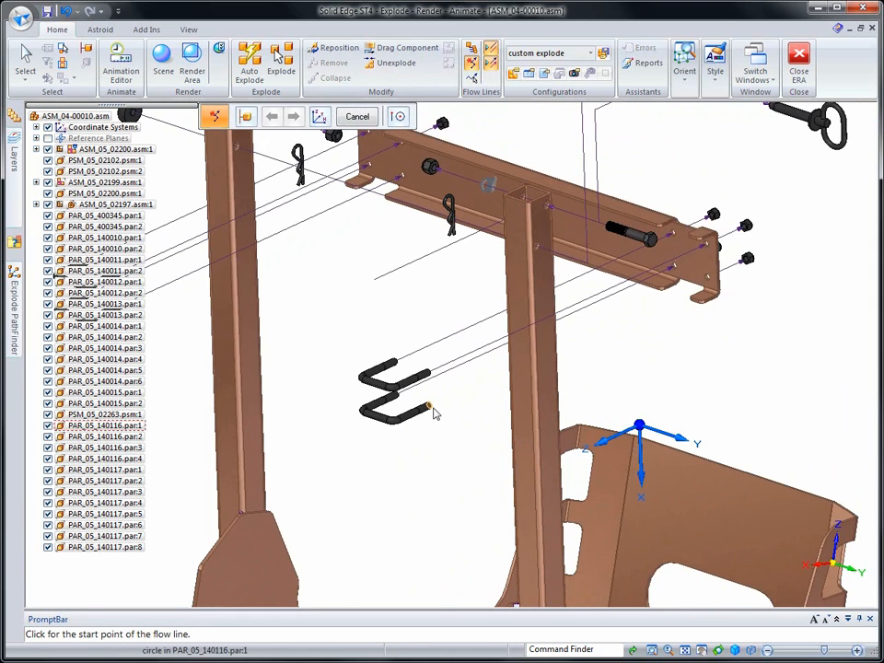
left_click(541, 417)
left_click(710, 286)
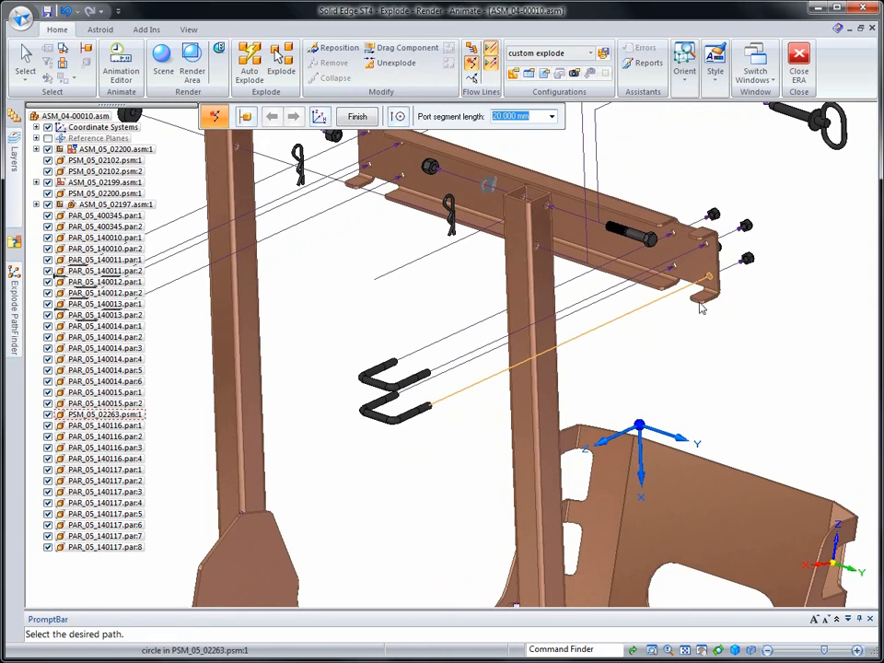
right_click(682, 364)
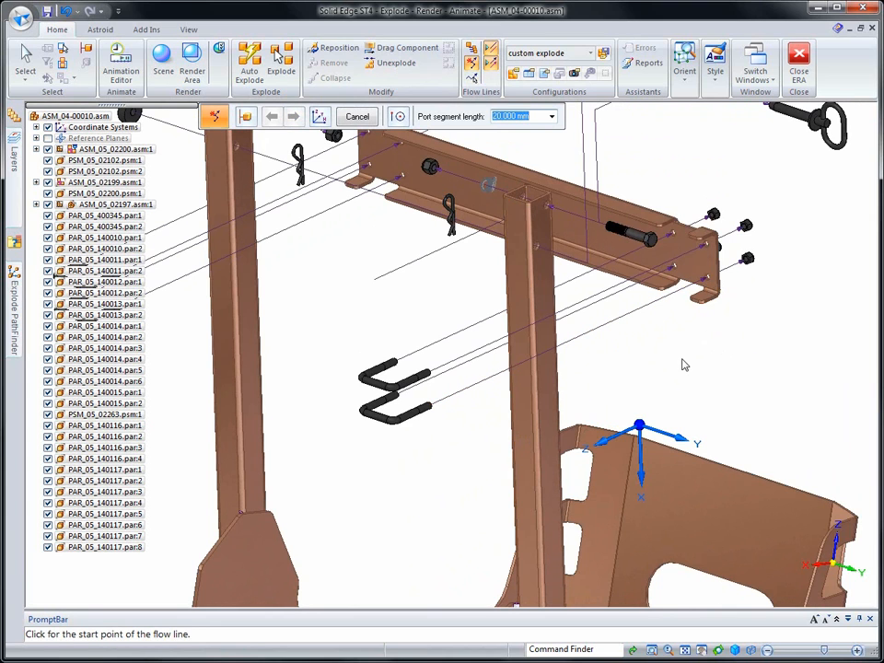
Split the lower U-bolt's new flow line on both sides of the right upright to isolate a middle segment
left_click(470, 77)
left_click(313, 116)
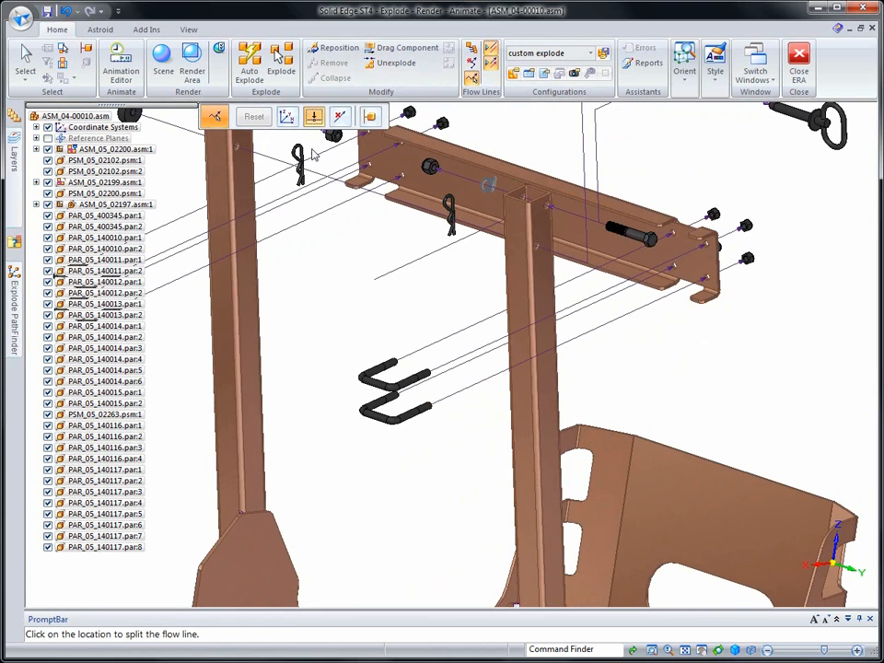
left_click(517, 373)
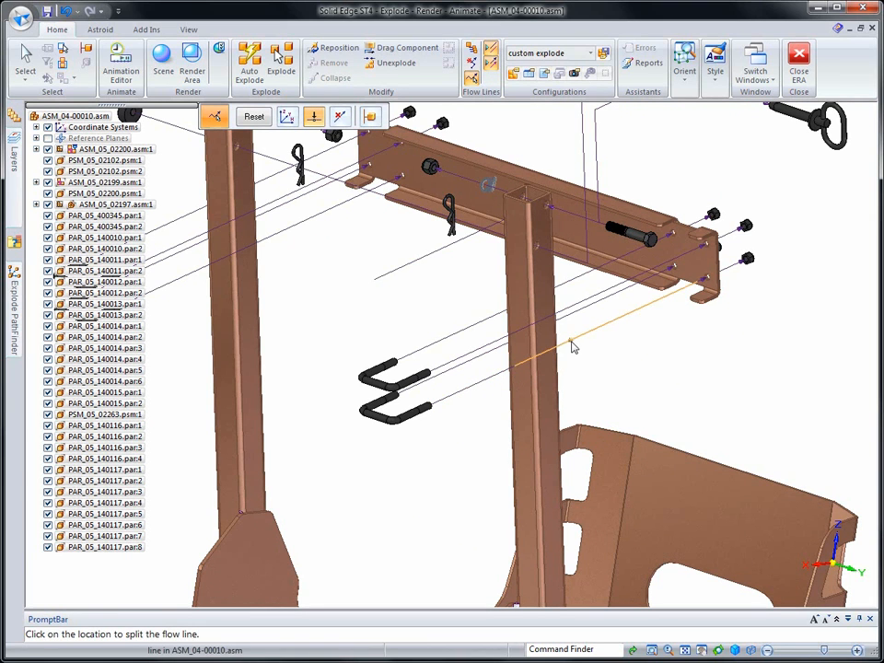
left_click(317, 119)
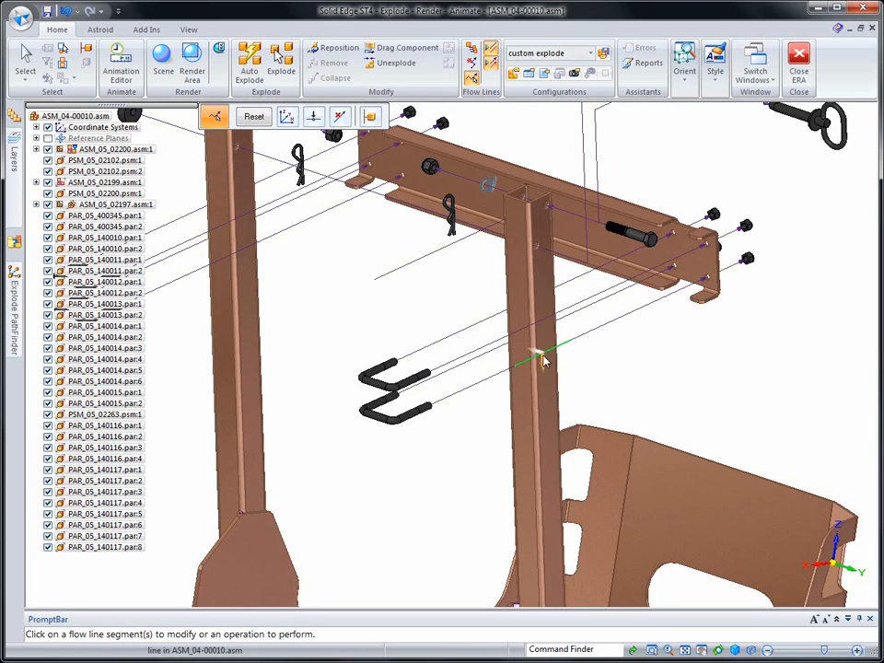
Offset the middle segment of the split U-bolt flow line outward to form a jog clear of the right upright
left_click_drag(551, 344, 622, 359)
middle_click_drag(706, 381, 672, 397)
scroll(674, 403, "down", 5)
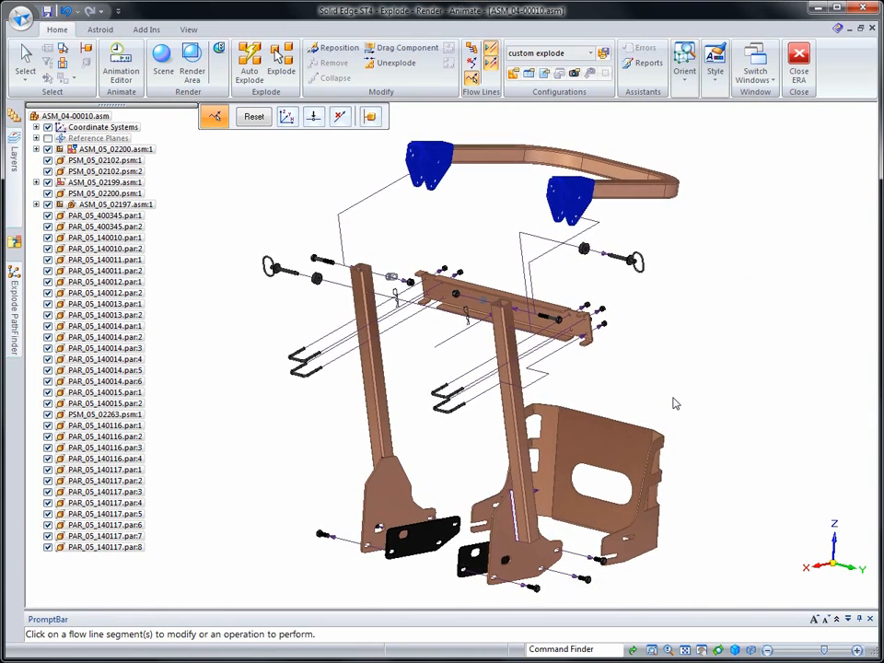
Select the custom explode entry in the display configurations list and close the configuration manager
left_click(513, 73)
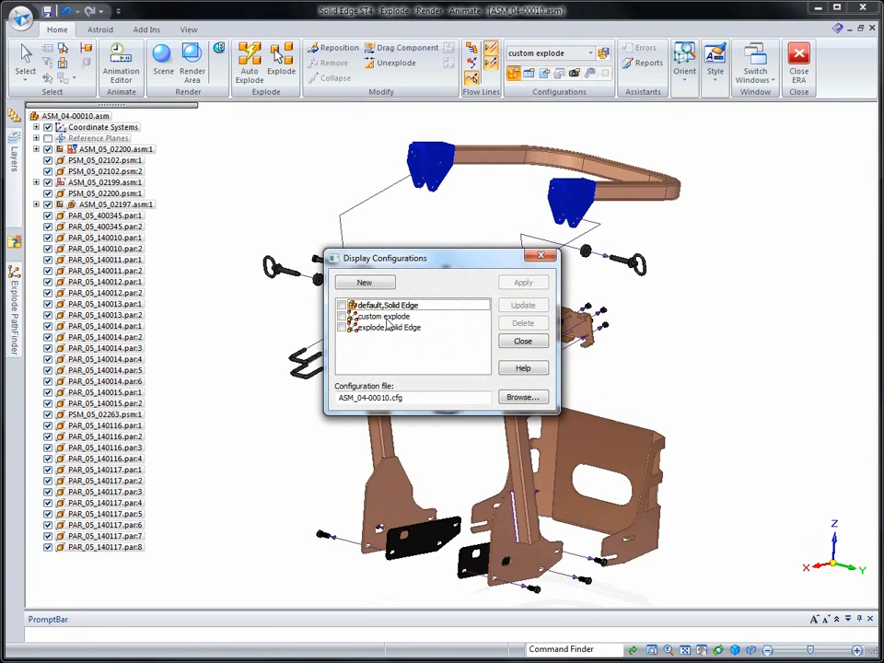
left_click(341, 317)
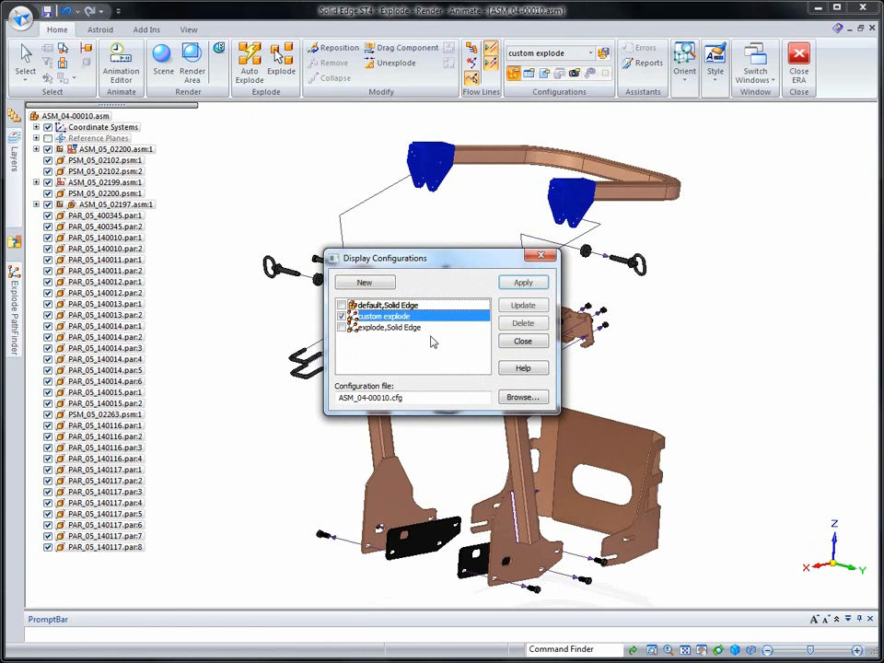
left_click(523, 342)
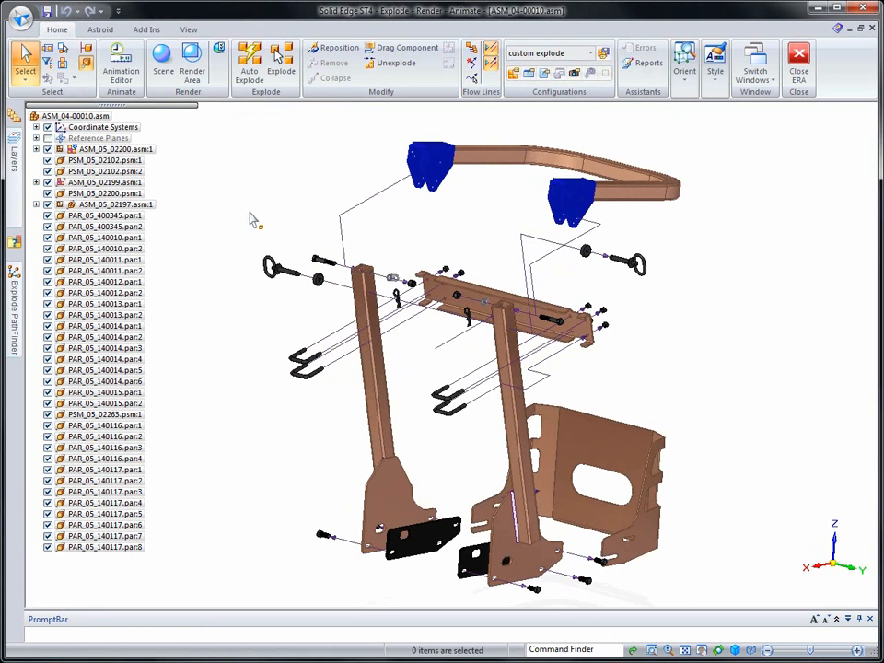
Switch the model to the default,Solid Edge configuration, and dock PathFinder as an auto-hiding pane
left_click(531, 55)
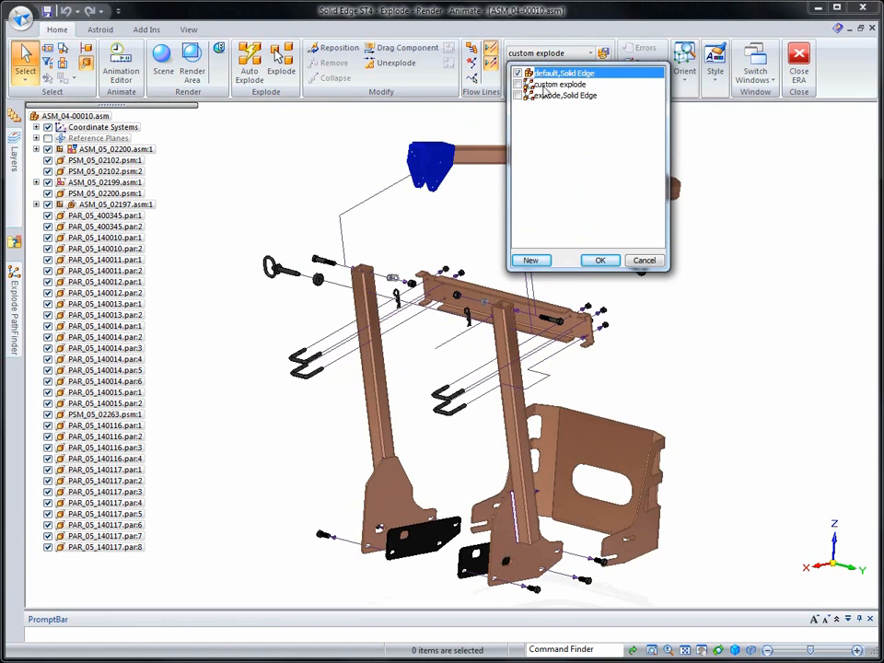
left_click(594, 263)
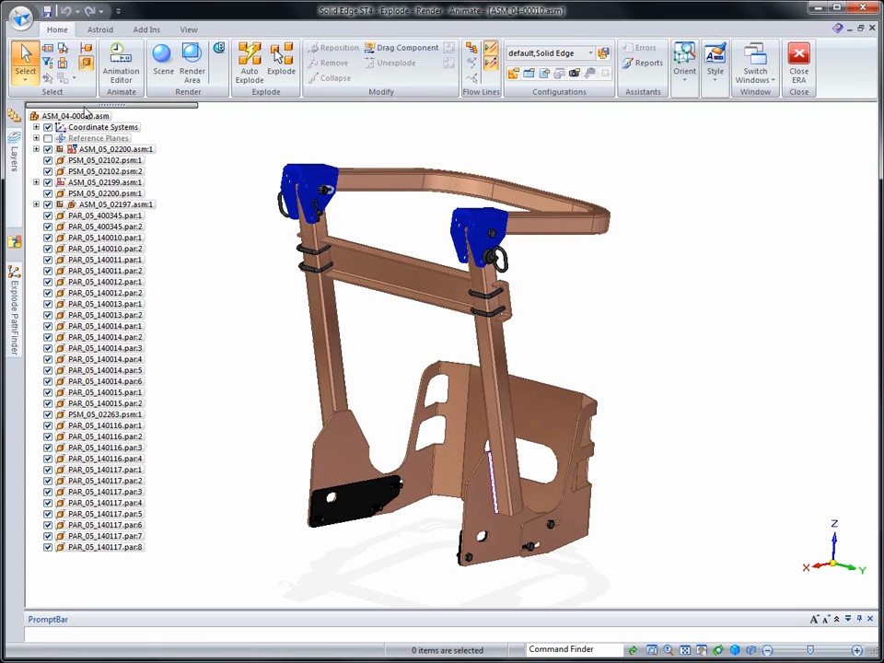
left_click_drag(85, 113, 44, 369)
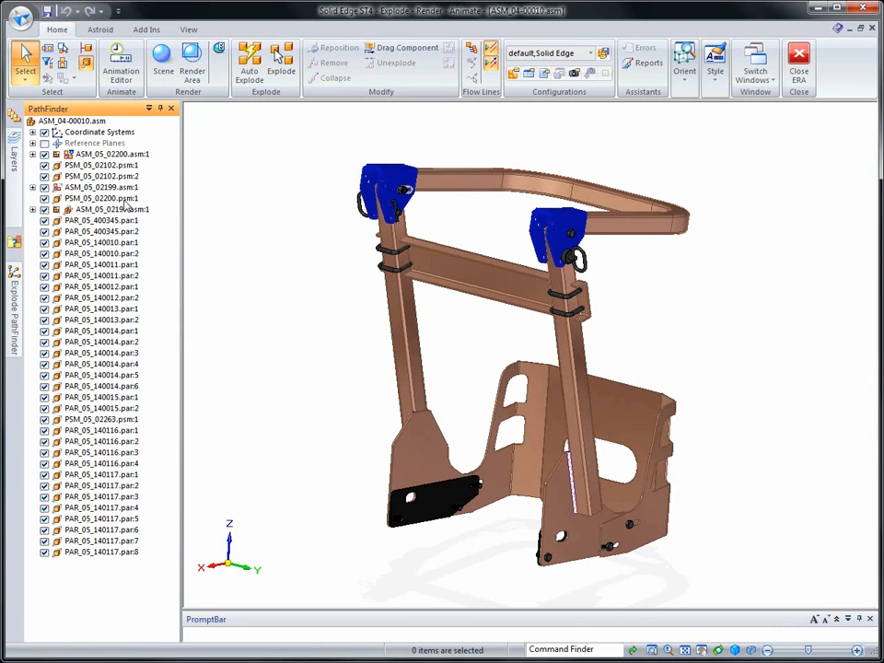
left_click(159, 109)
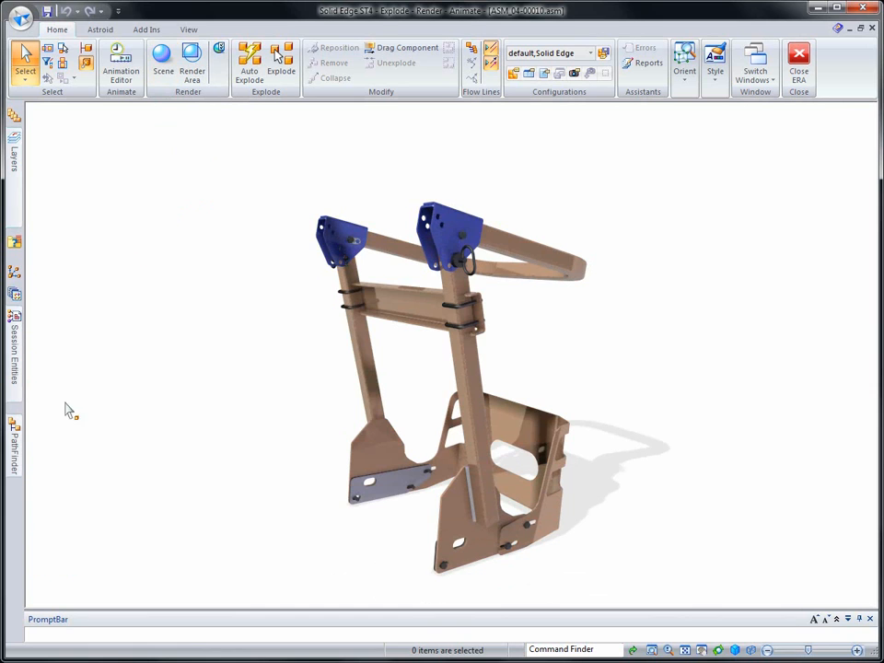
Expand the predefined archives down to the Powder coatings finishes under Materials
left_click(16, 296)
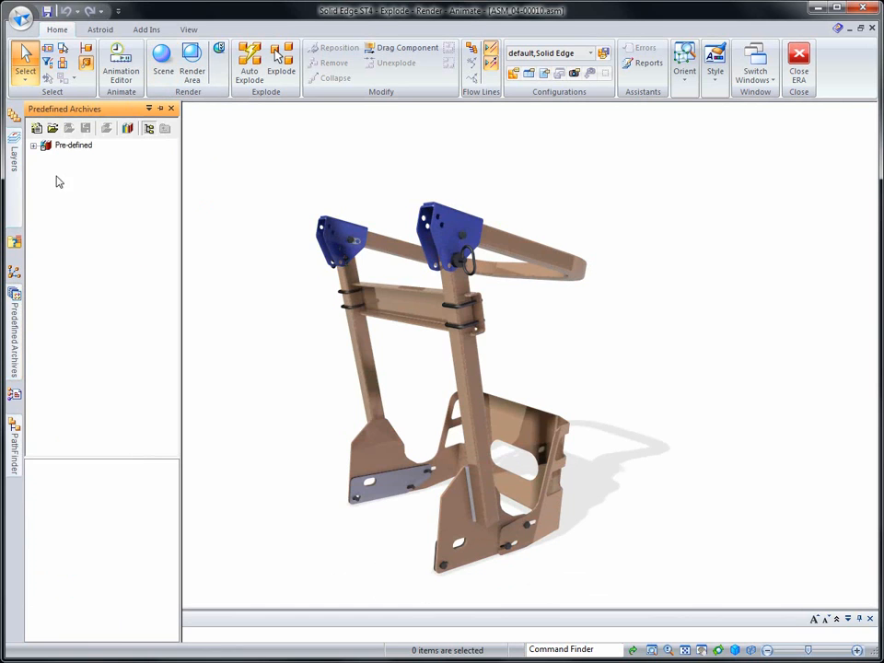
left_click(34, 146)
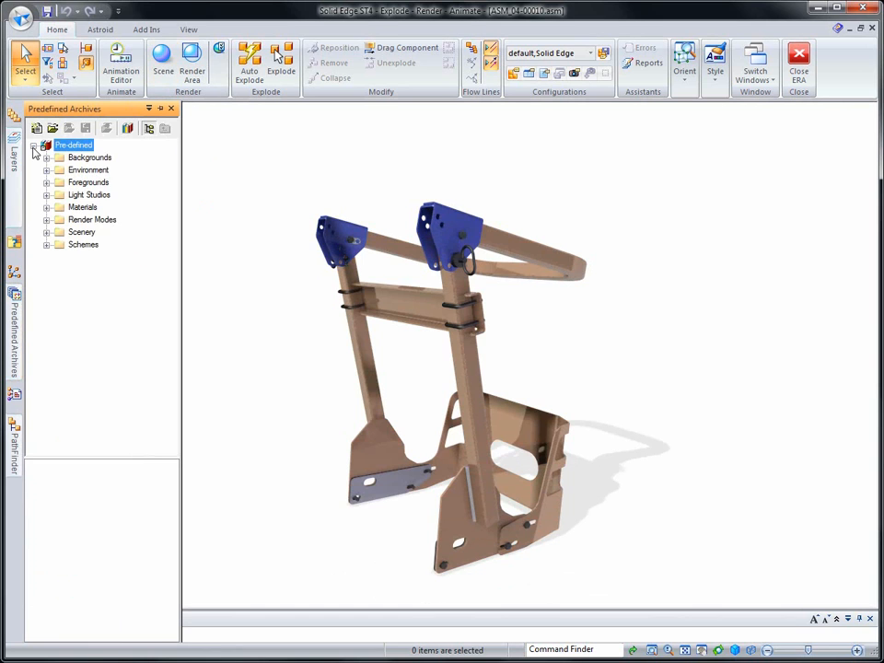
left_click(46, 207)
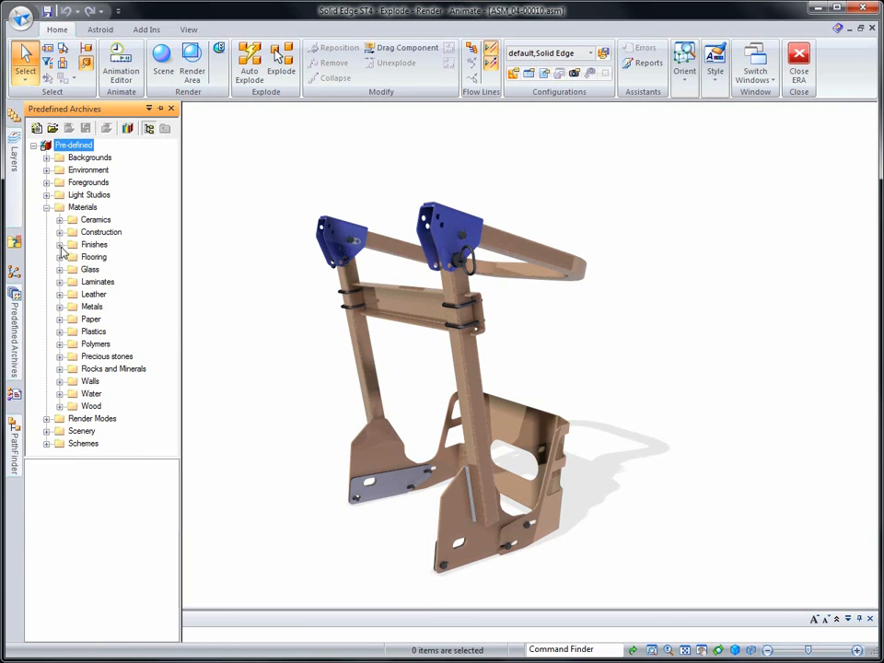
left_click(60, 244)
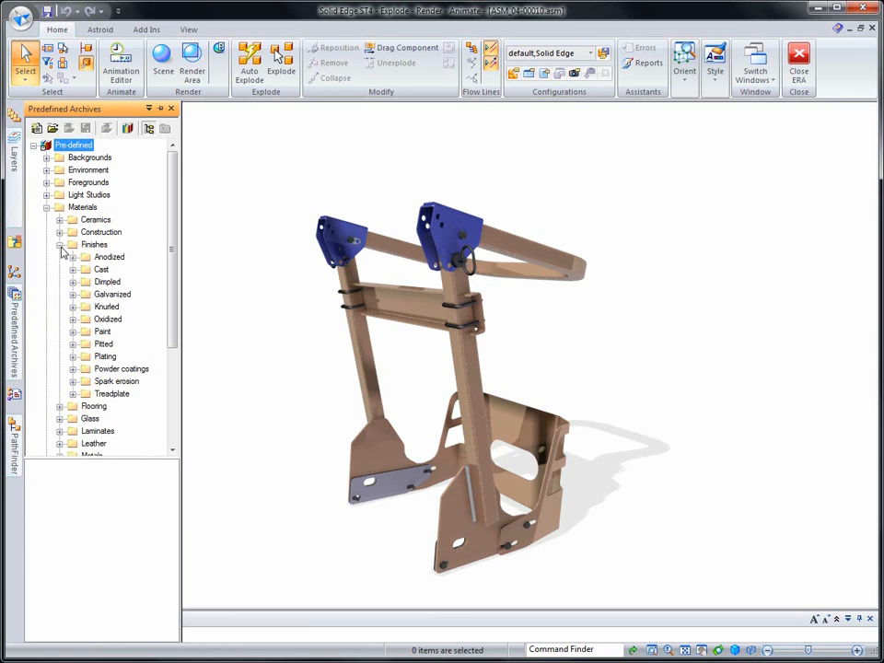
left_click(74, 369)
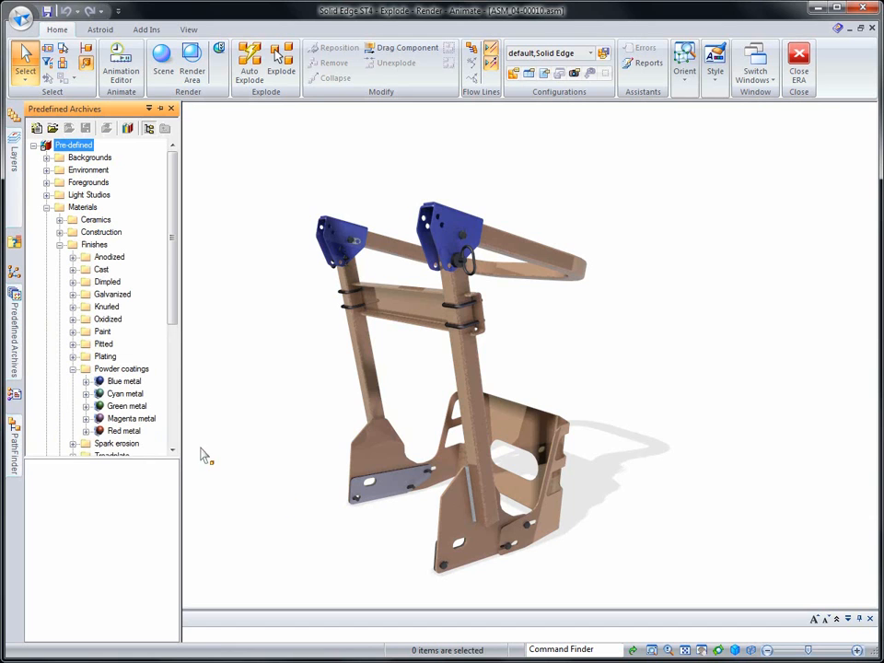
Apply the Blue metal powder coating to the two lower upright plates and the rear lower bracket
left_click(383, 467)
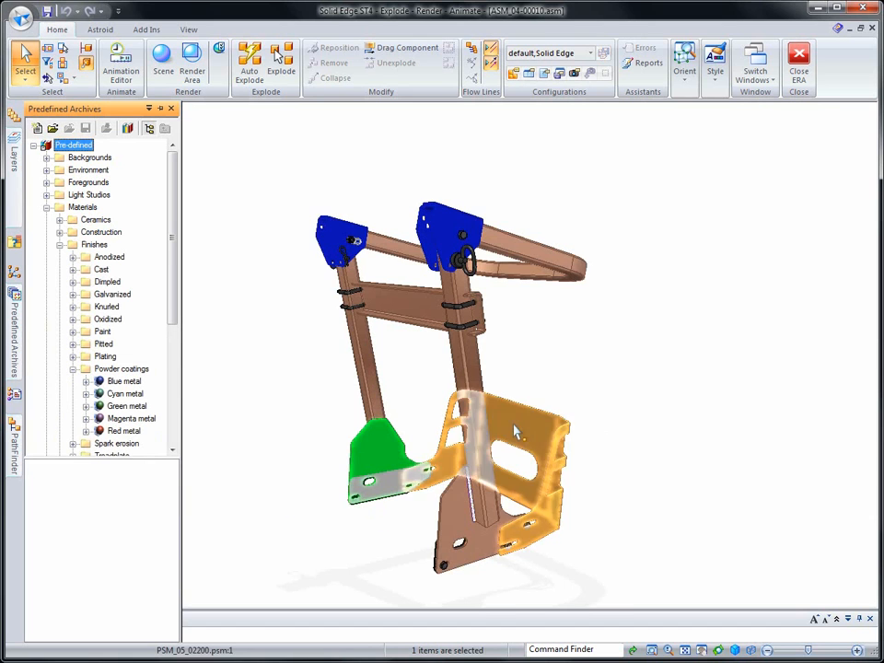
left_click(502, 529, "ctrl")
left_click(461, 544, "ctrl")
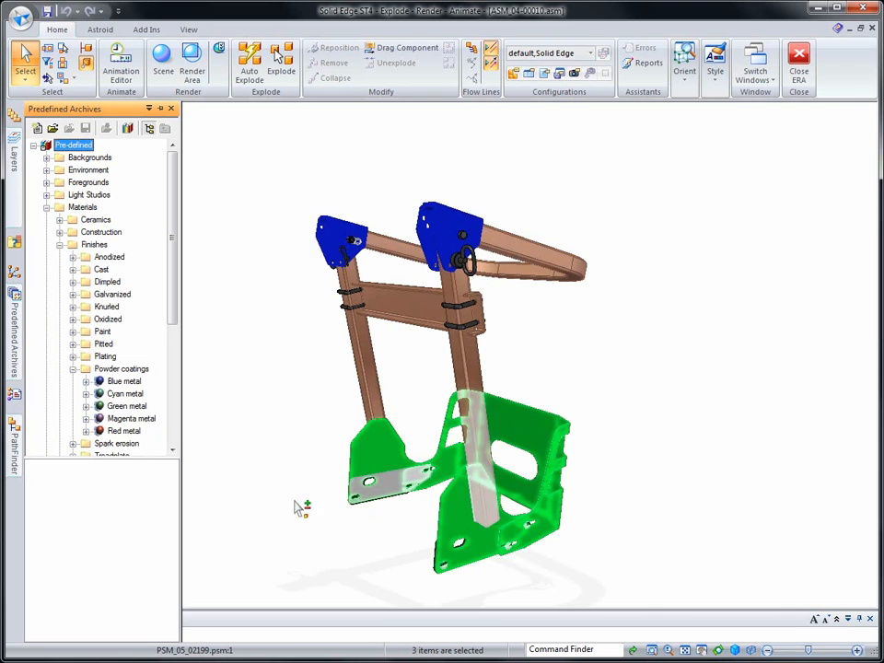
left_click(120, 382)
right_click(120, 383)
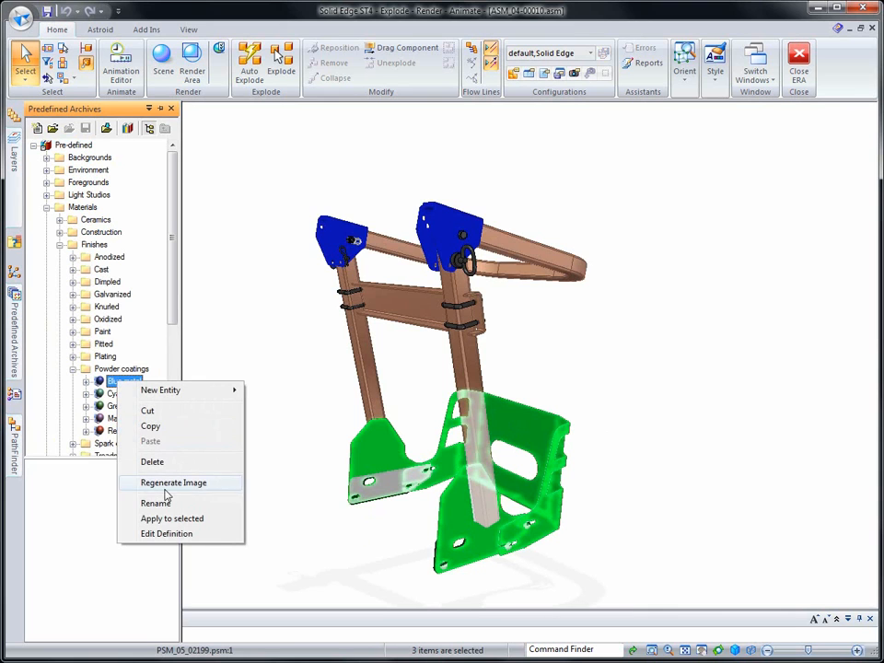
left_click(172, 518)
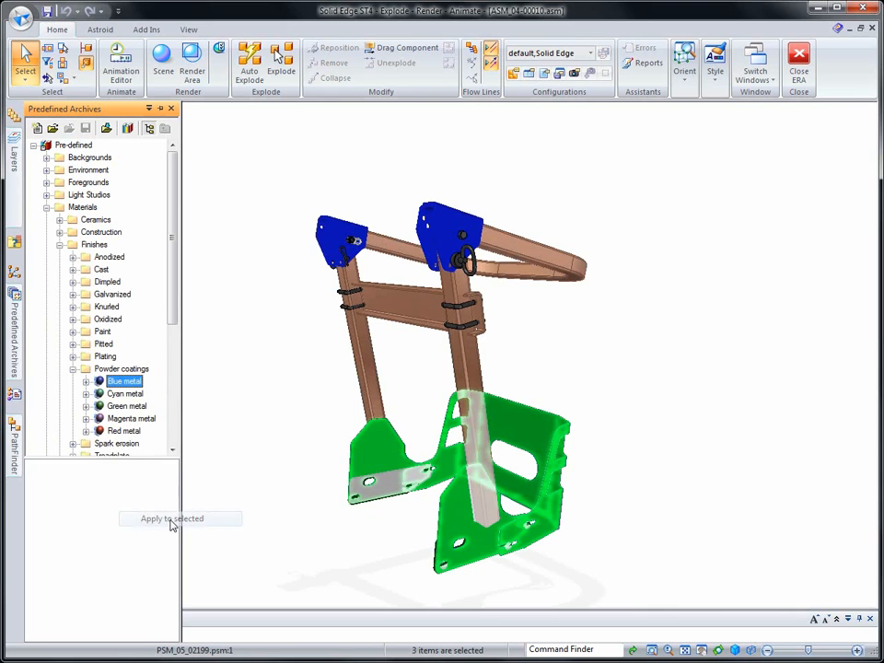
left_click(261, 432)
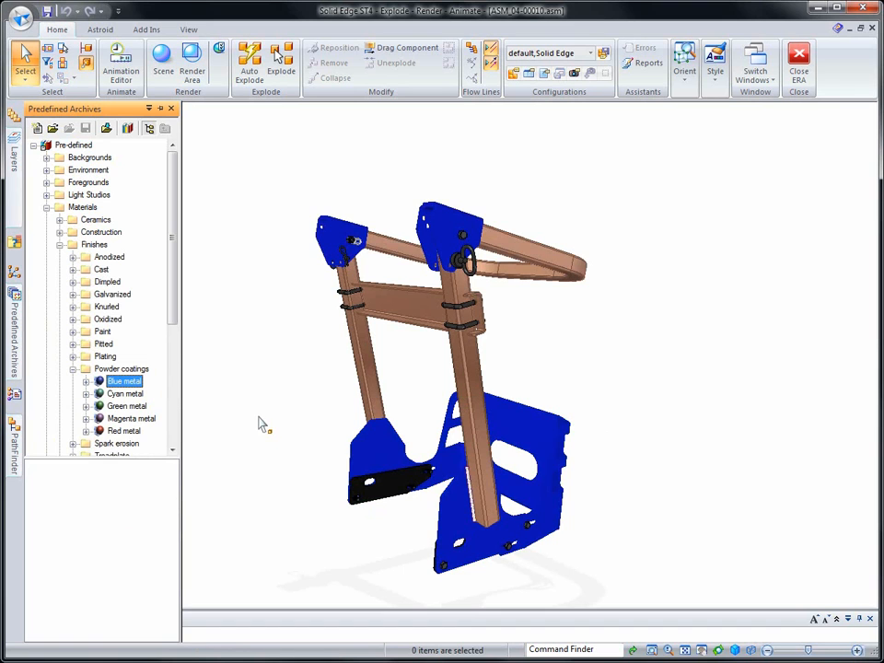
Apply the Plain Black - reflective base scenery from the abstract backgrounds and render the scene
left_click(47, 208)
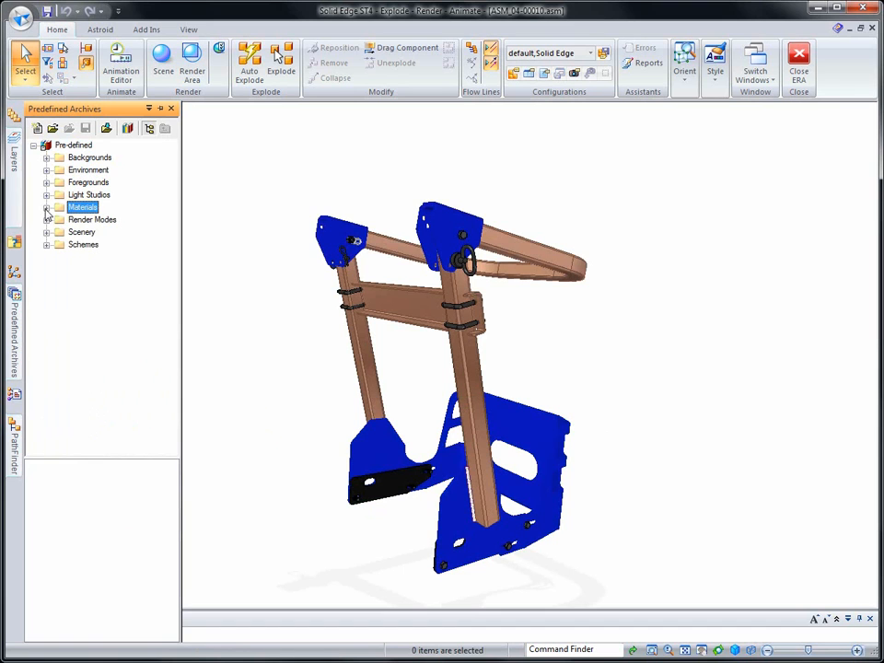
left_click(47, 233)
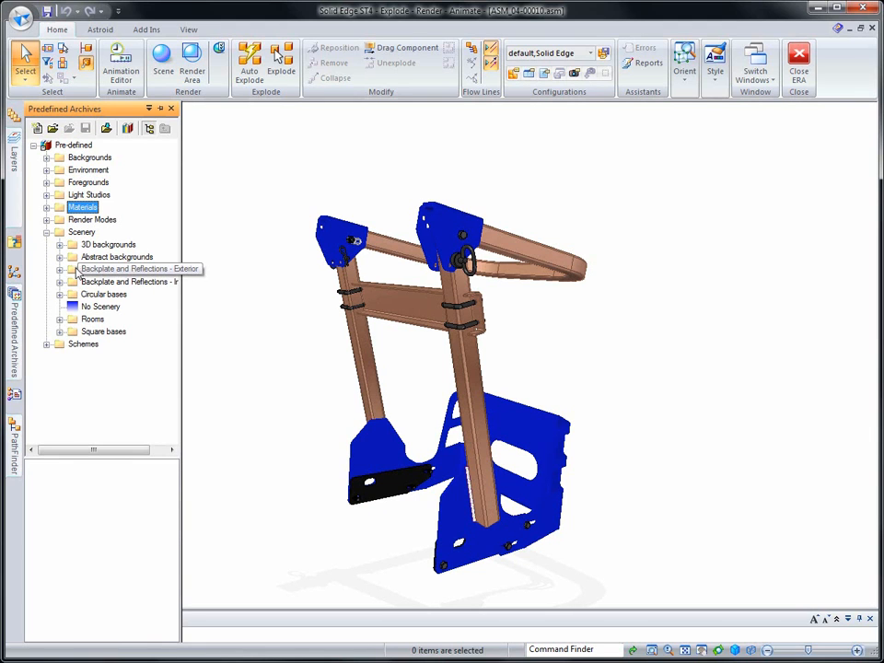
left_click(60, 257)
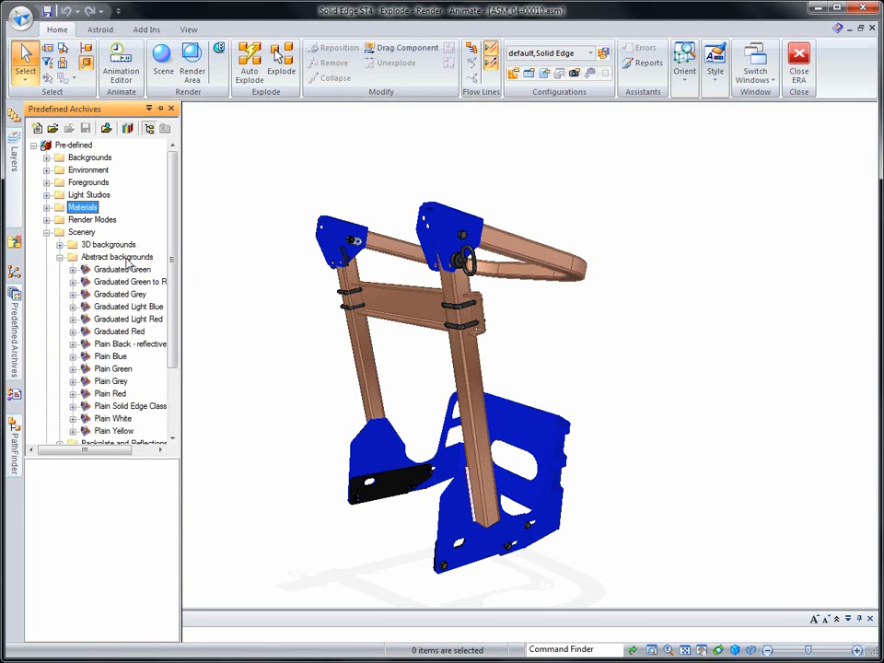
left_click_drag(182, 241, 214, 242)
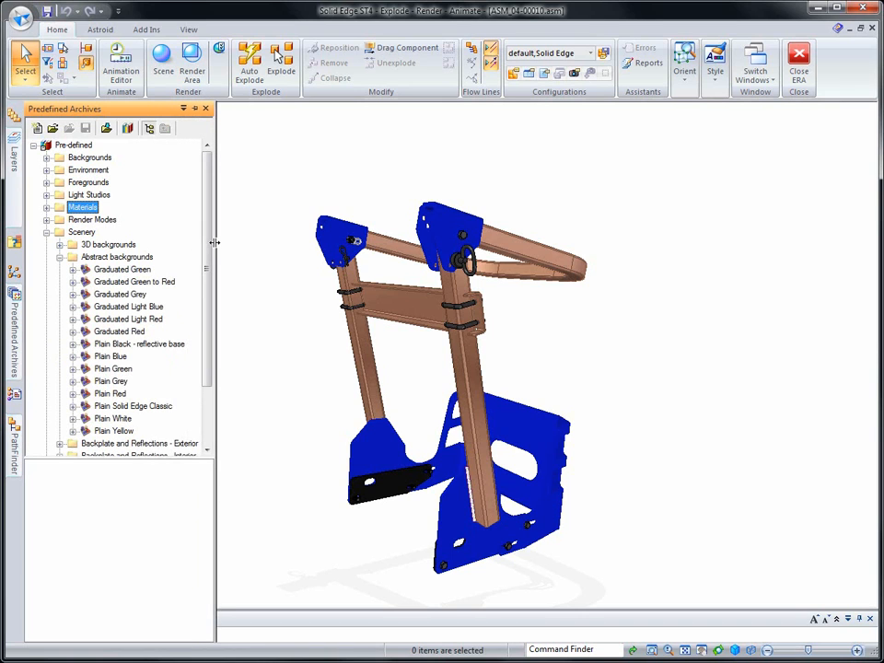
left_click_drag(119, 343, 273, 374)
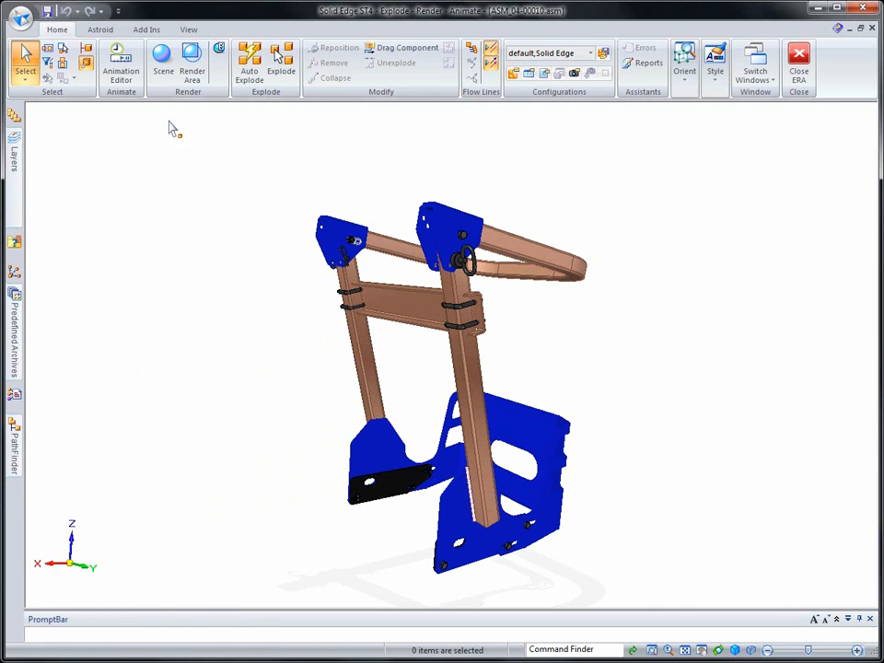
left_click(163, 61)
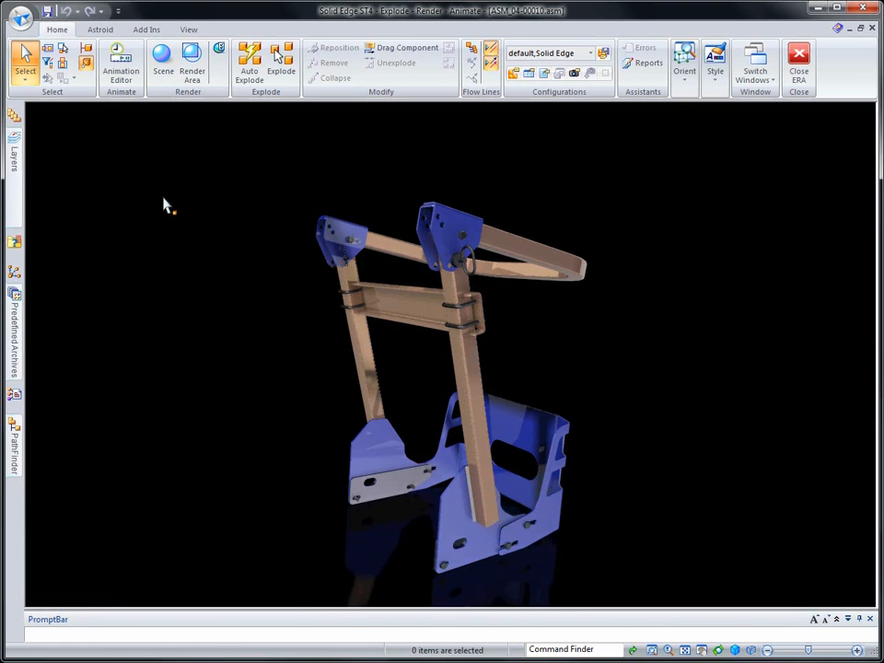
Replace the scenery with the Fields 2 - backplate exterior and render the scene
left_click(13, 304)
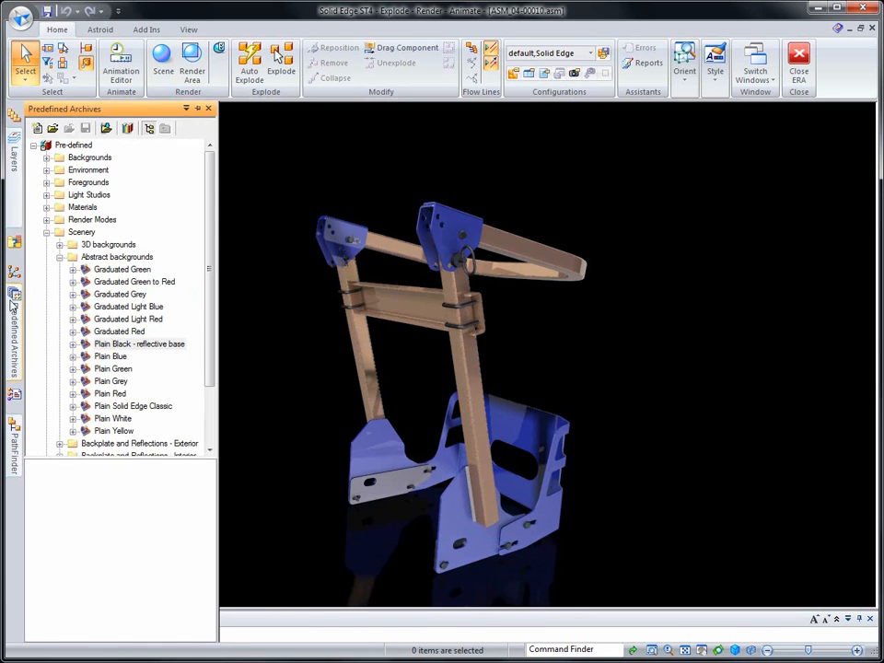
left_click(60, 258)
left_click(59, 270)
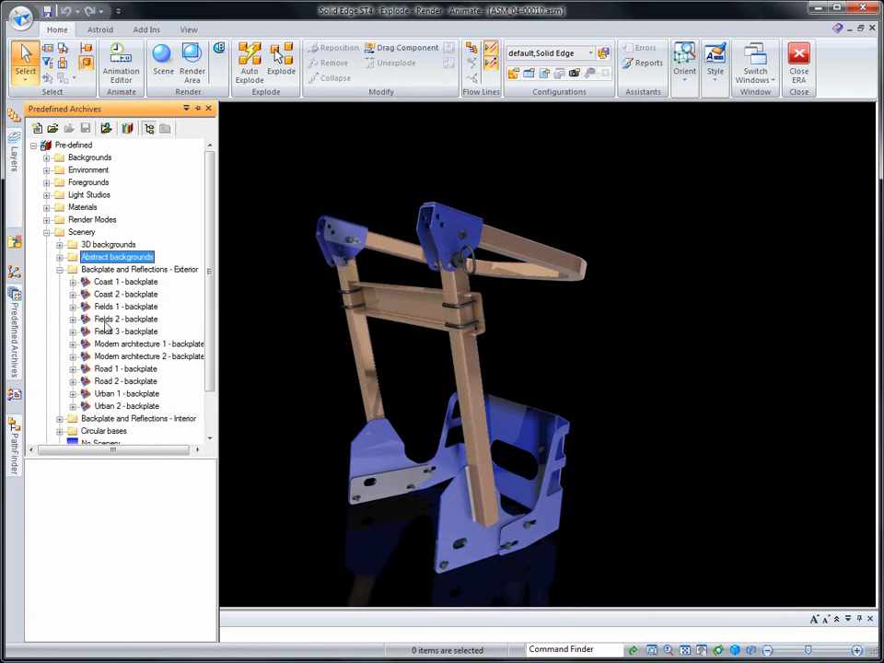
left_click(107, 320)
left_click_drag(169, 316, 262, 317)
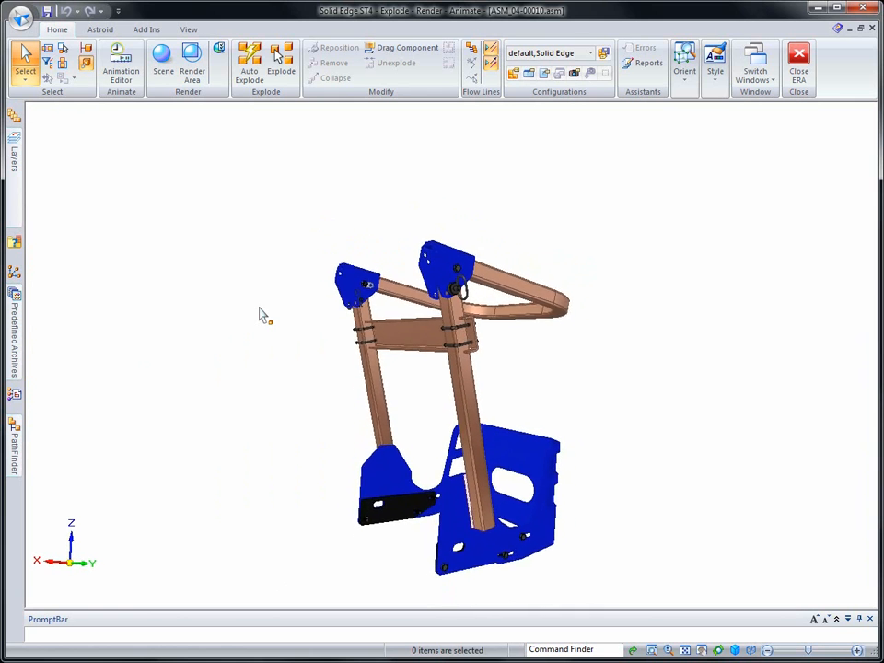
left_click(163, 57)
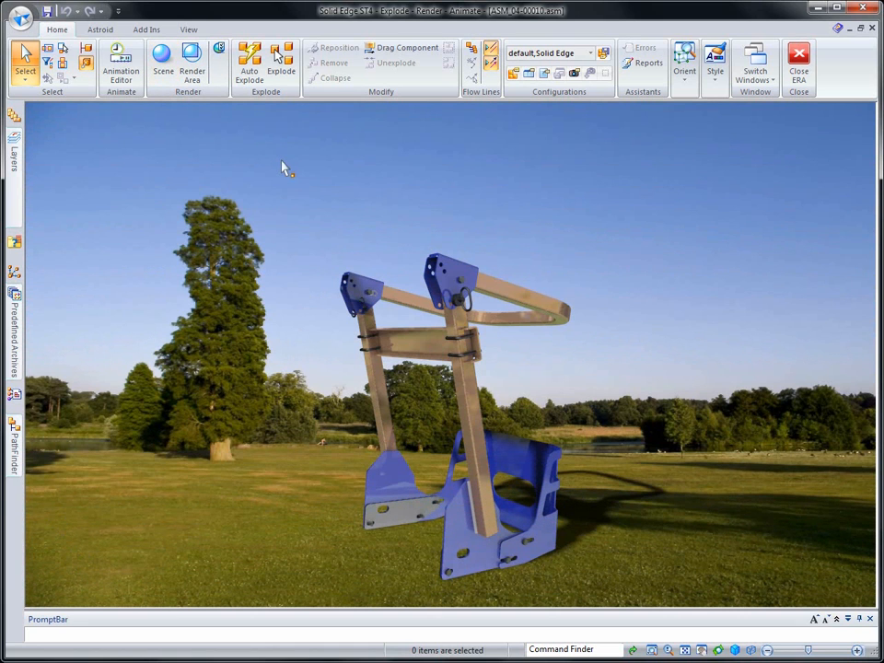
Replace the scenery with the Warehouse - Backplate interior and render the scene from two different views
left_click(13, 297)
left_click(56, 270)
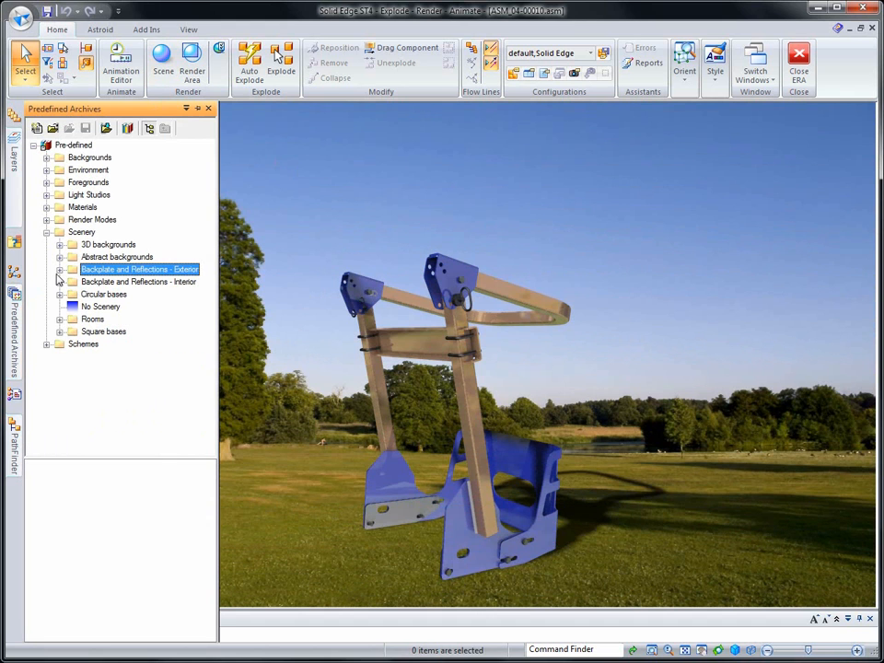
left_click(59, 281)
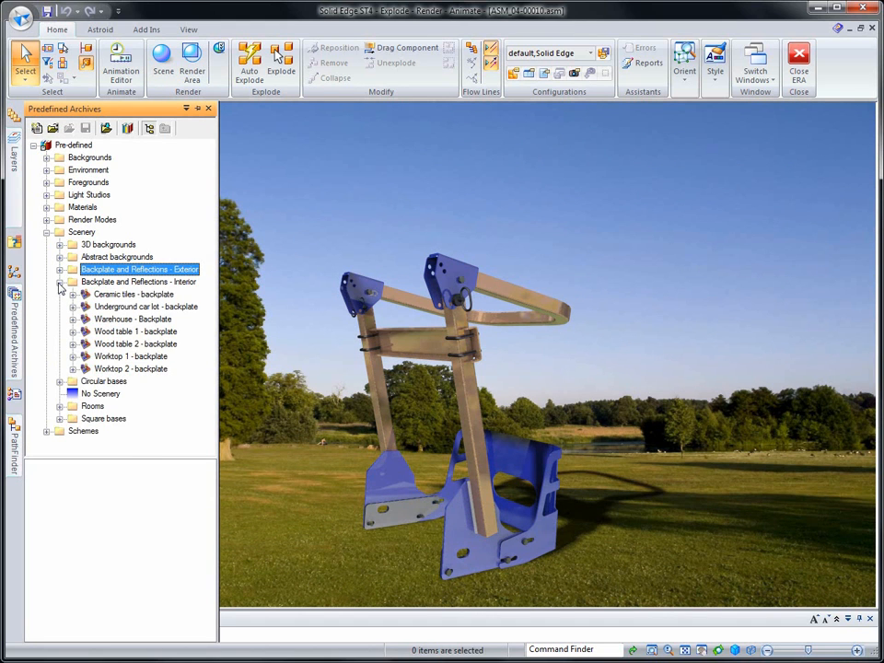
left_click(103, 320)
left_click_drag(273, 337, 272, 337)
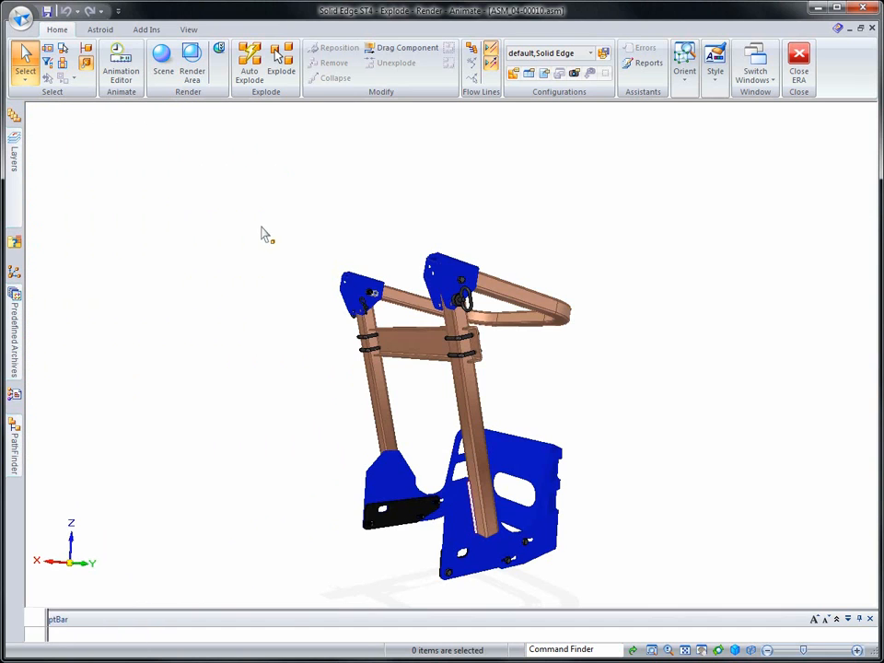
left_click(163, 60)
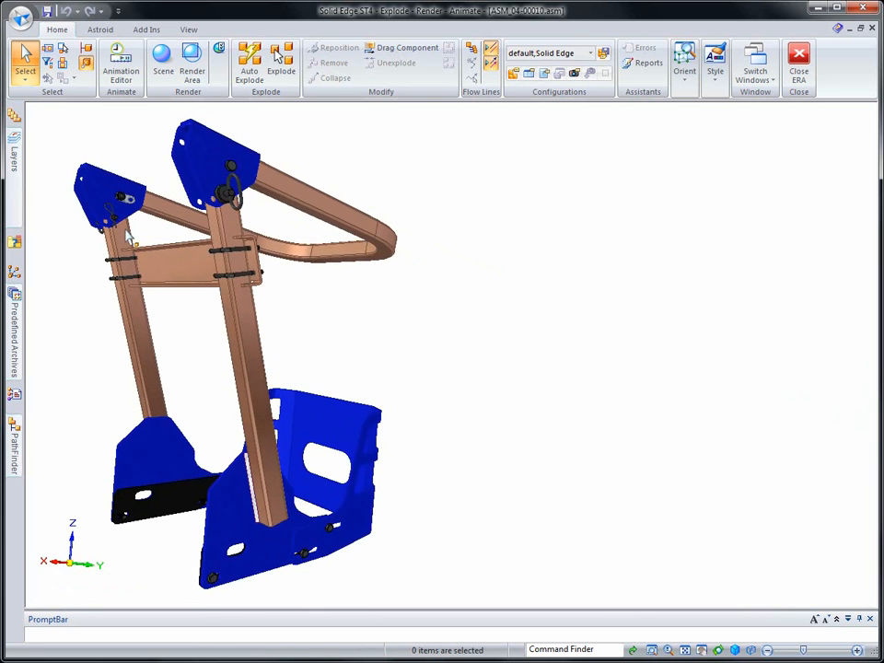
left_click(163, 62)
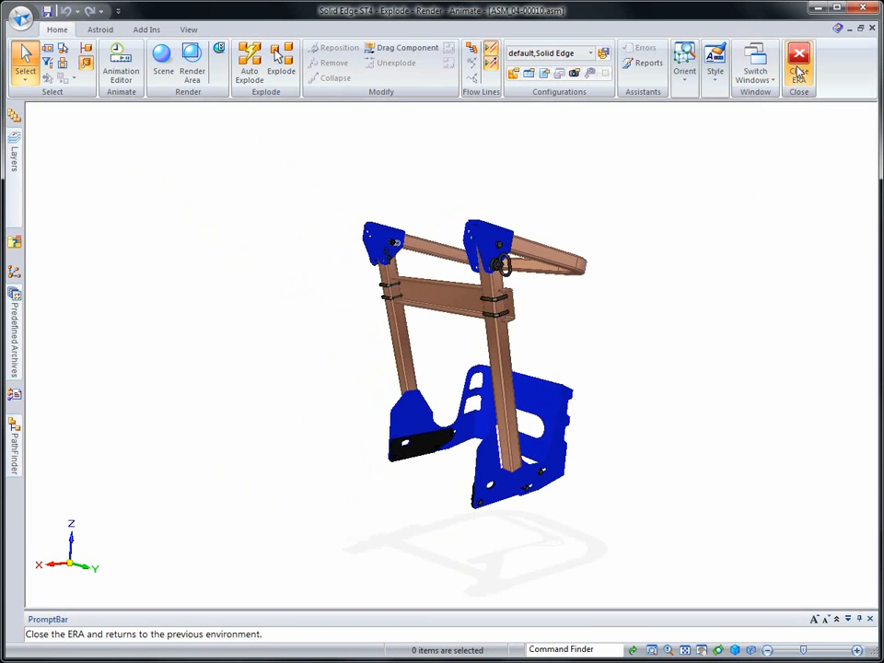
Leave the explode-render-animate environment for the assembly environment and undock PathFinder over the model
left_click(798, 65)
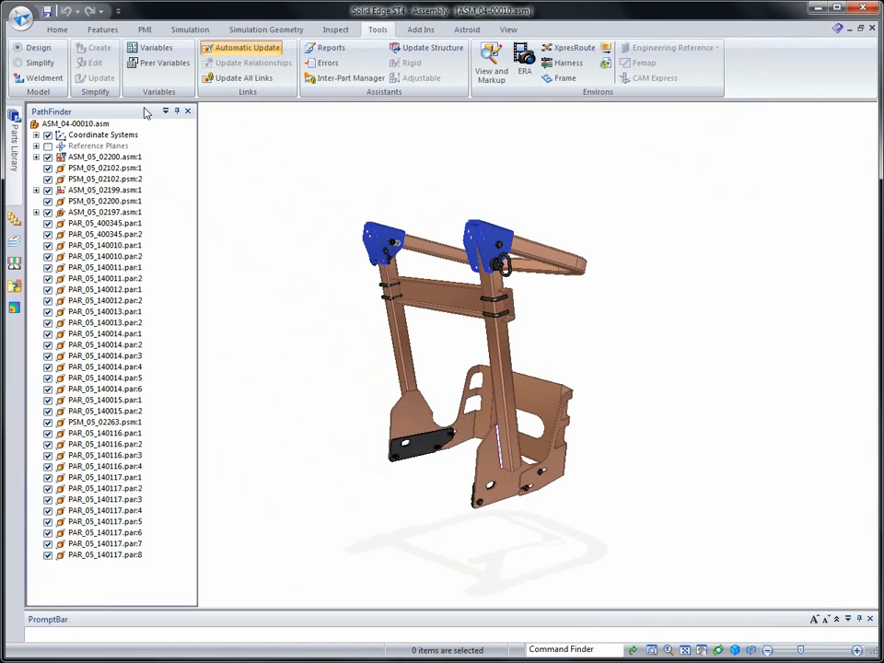
double_click(112, 110)
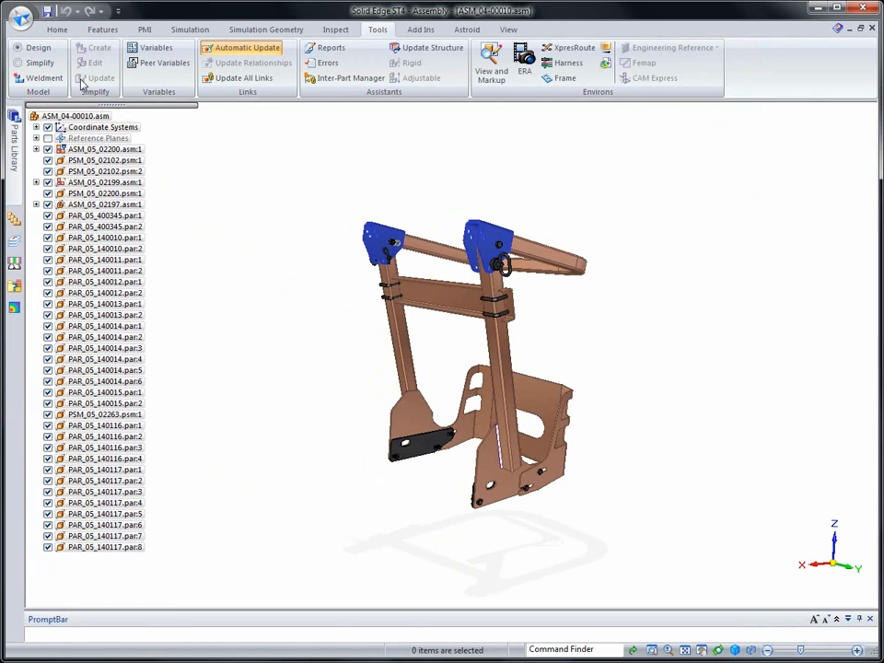
Create a new drawing from the current assembly using the iso draft.dft template and the Drawing View Creation Wizard
left_click(20, 16)
mouse_move(38, 50)
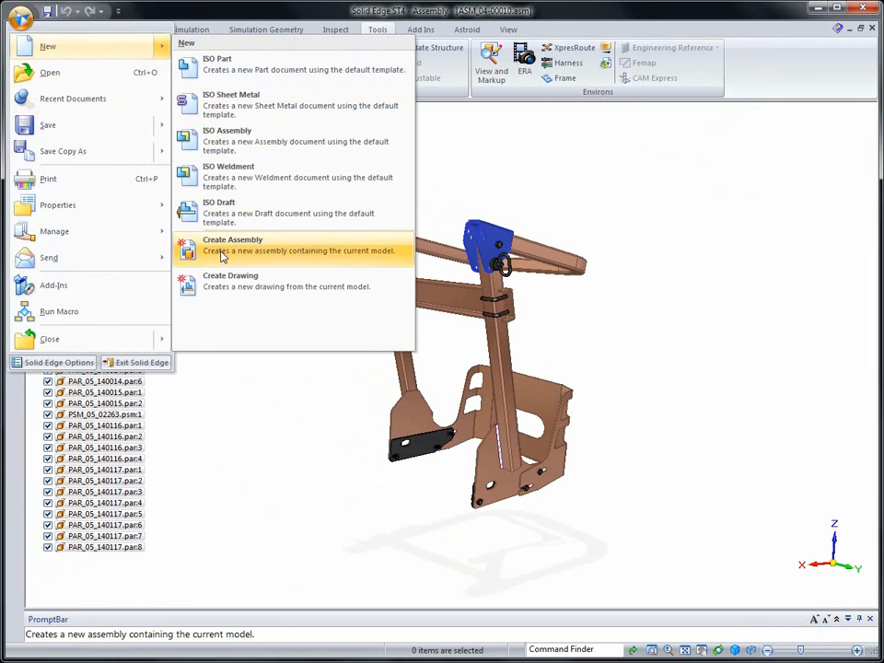
left_click(221, 281)
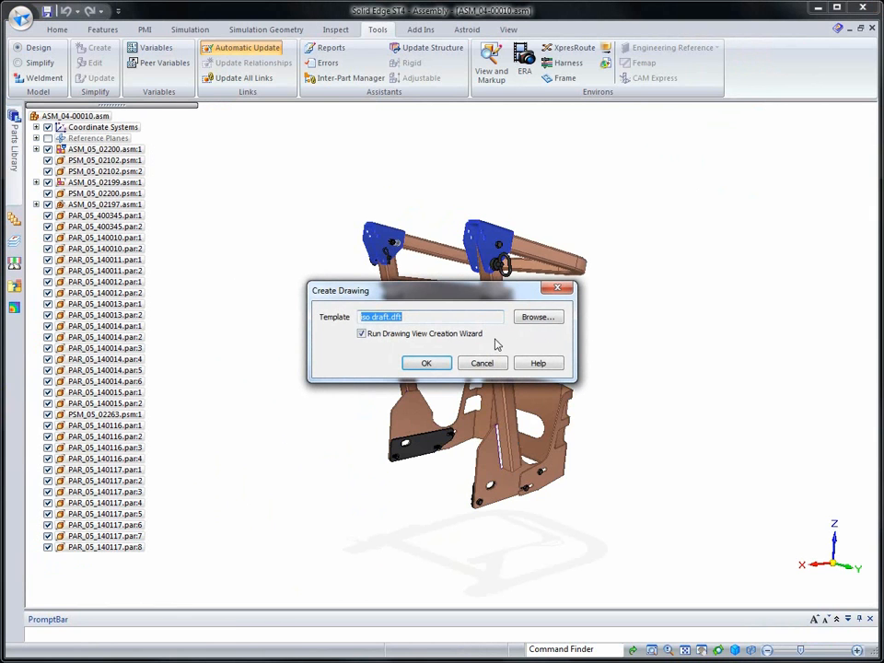
left_click(425, 364)
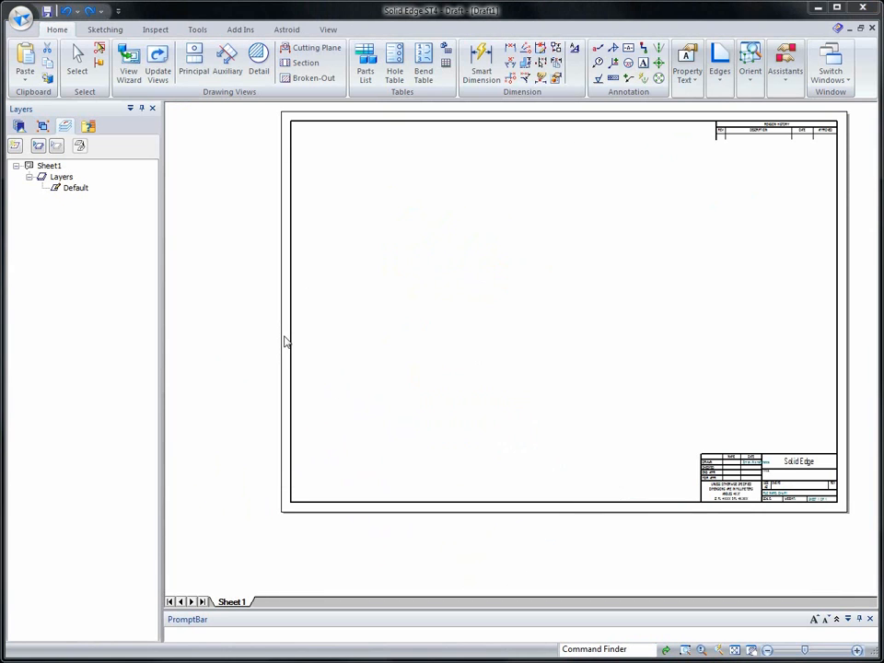
Place a drawing view of the custom explode configuration at 1:5 scale on the sheet, left of centre
left_click(529, 221)
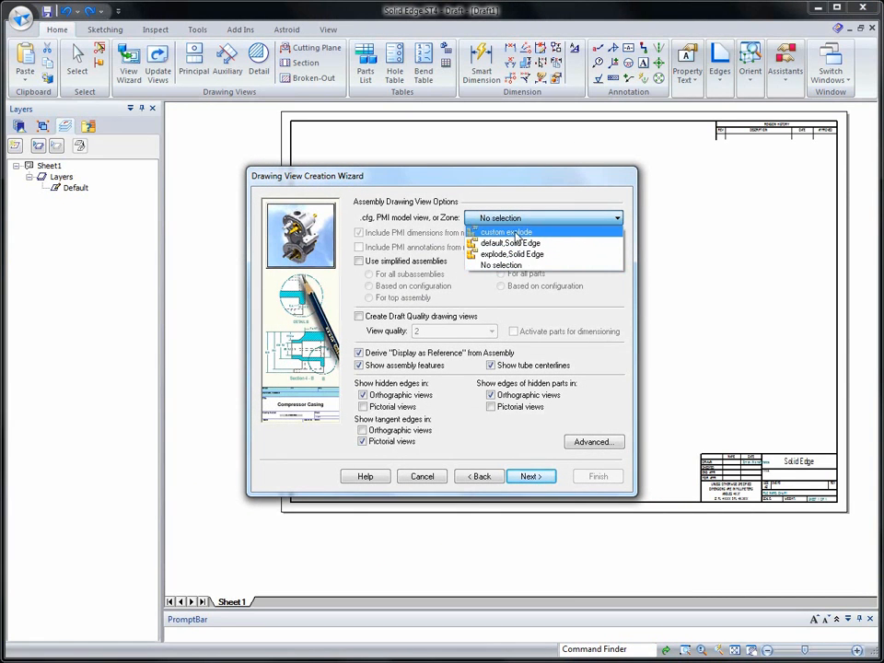
left_click(515, 232)
left_click(598, 477)
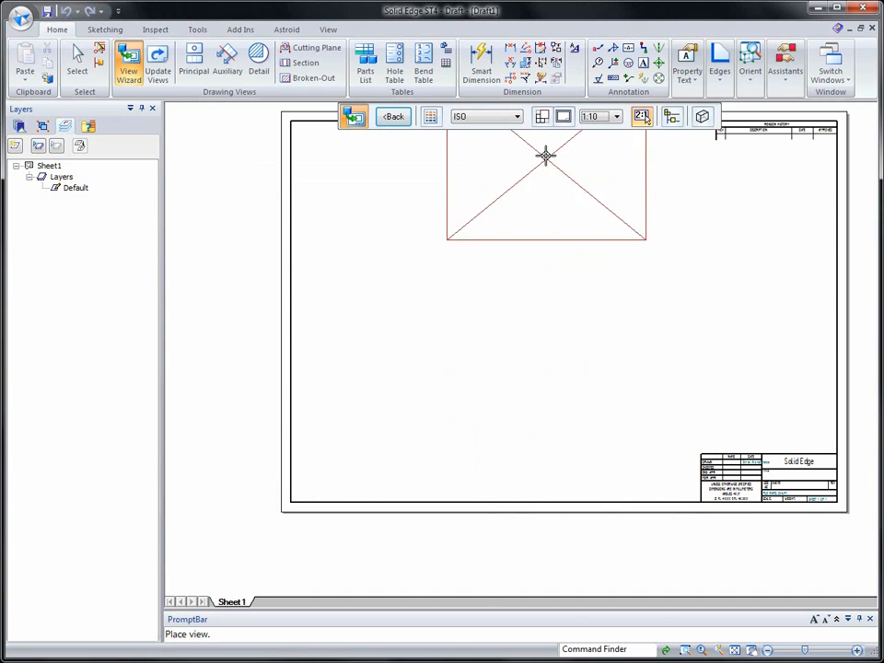
left_click(616, 116)
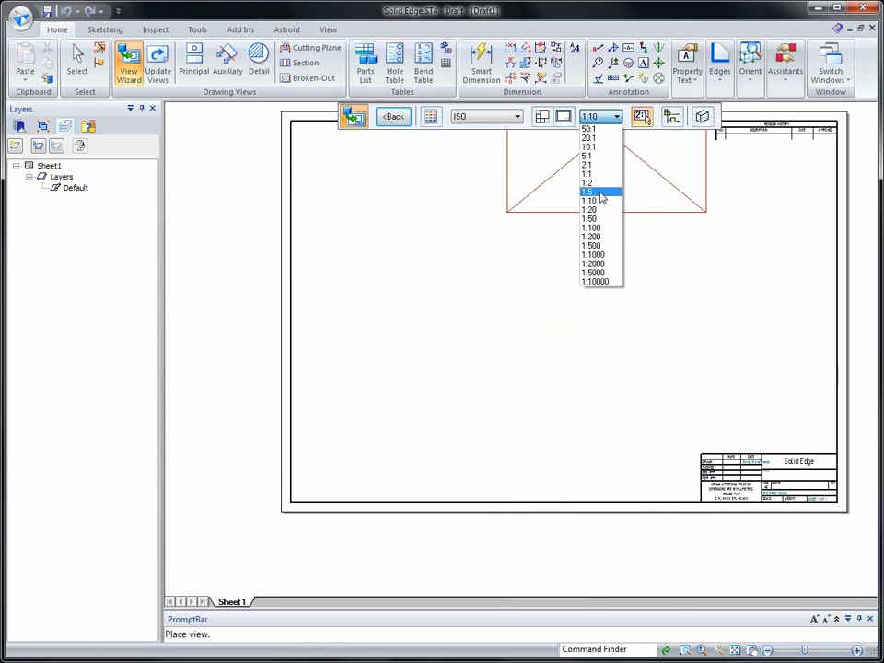
left_click(599, 194)
left_click(494, 308)
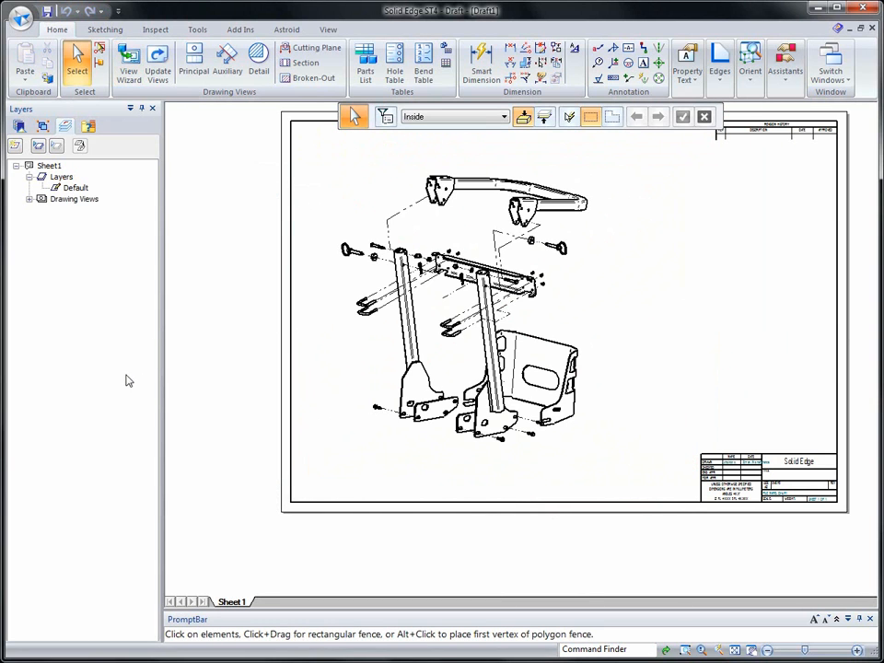
Start a parts list for the exploded view and add the title IRON EAGLE ROLL CAGE in its properties
scroll(117, 378, "up", 8)
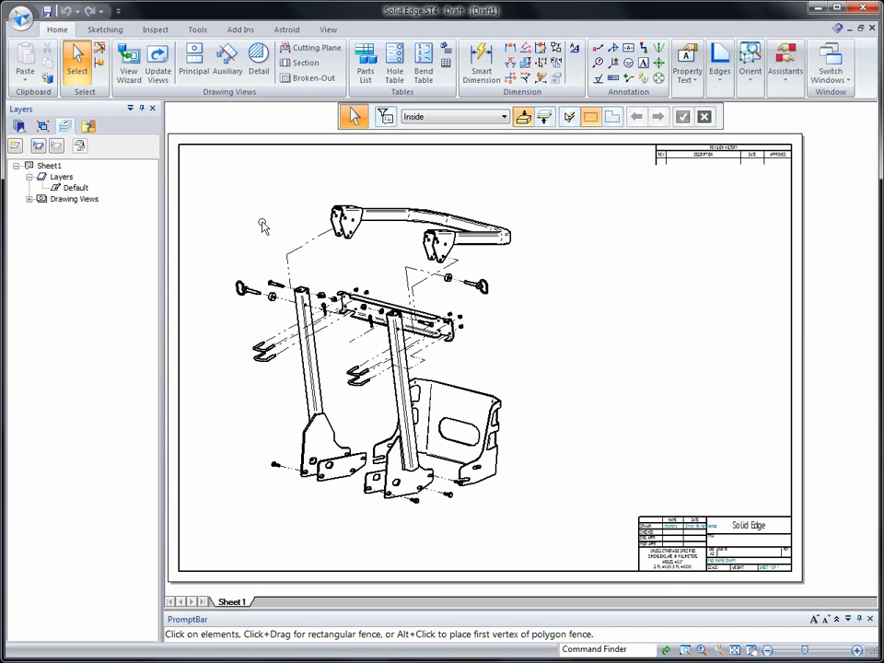
left_click(365, 73)
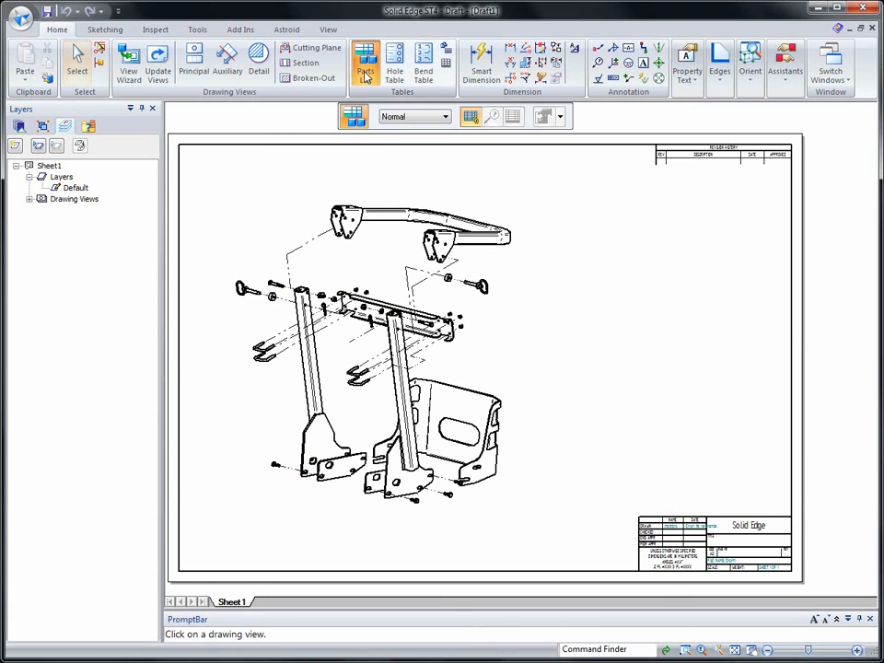
left_click(348, 210)
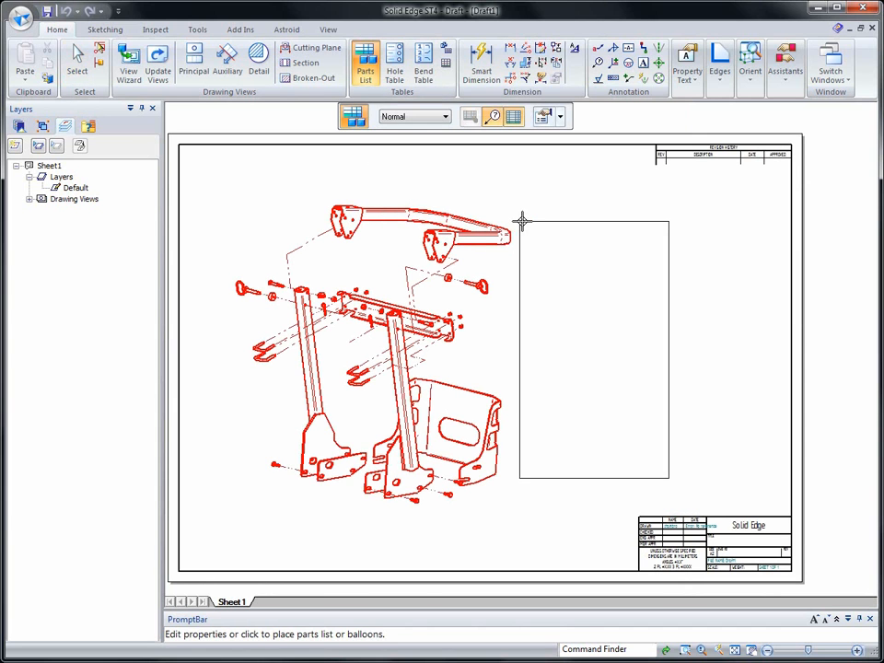
left_click(541, 124)
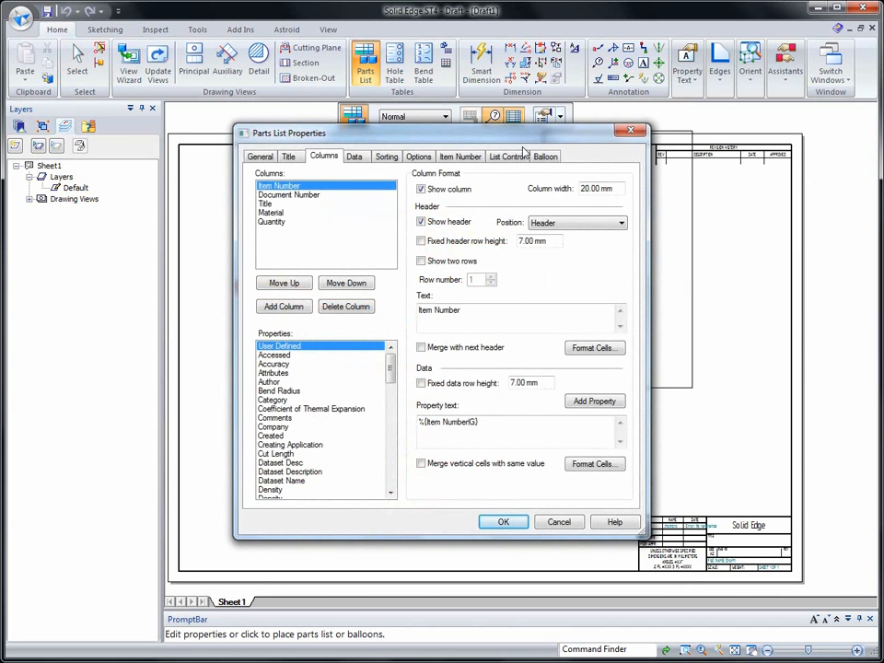
left_click(289, 158)
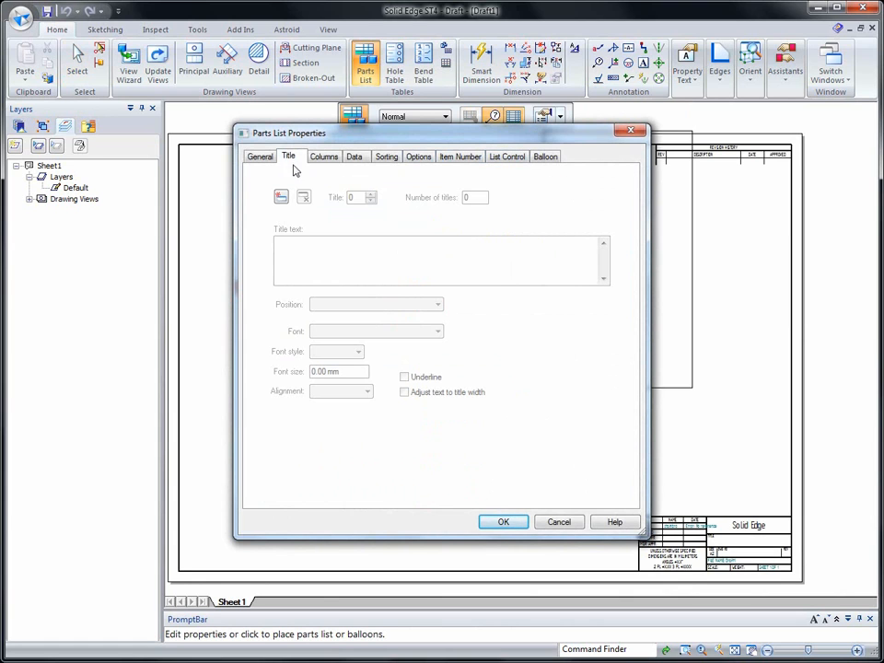
left_click(281, 198)
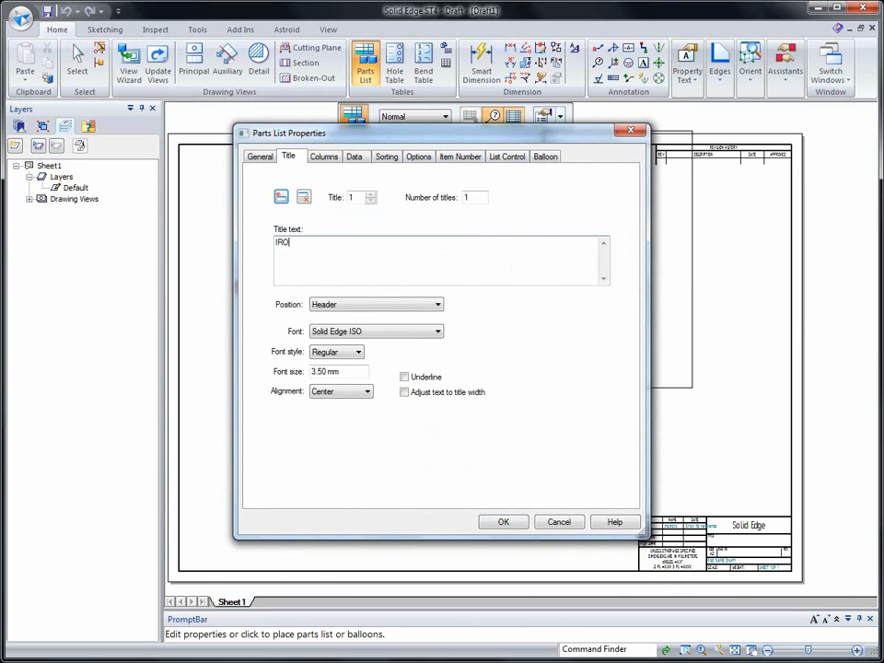
type("IRON EAGLE ROLL CAGE")
Format the parts list title in the Arial font with the Bold Italic style
left_click(358, 352)
left_click(345, 391)
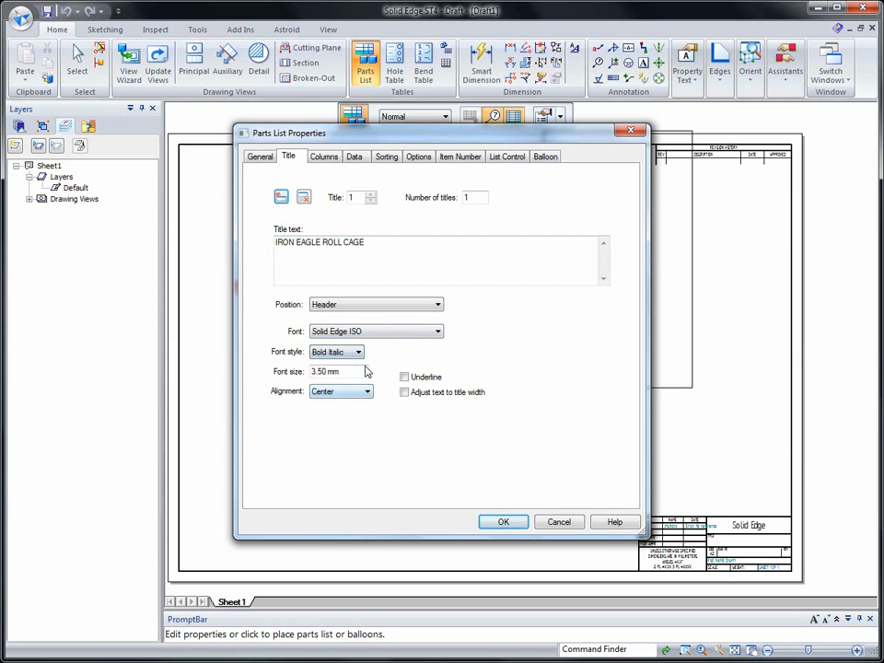
left_click(439, 332)
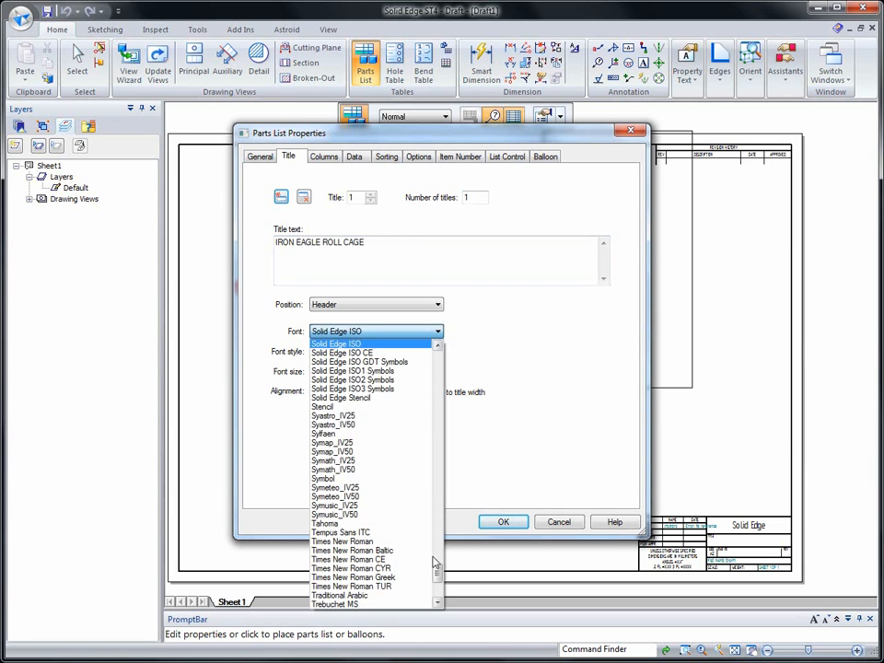
left_click_drag(436, 572, 420, 335)
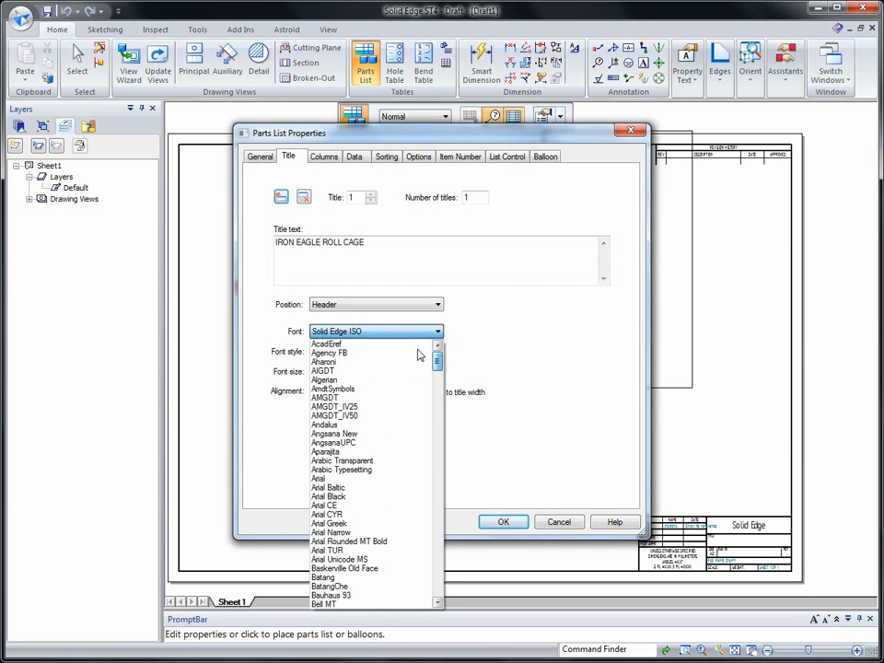
left_click(387, 478)
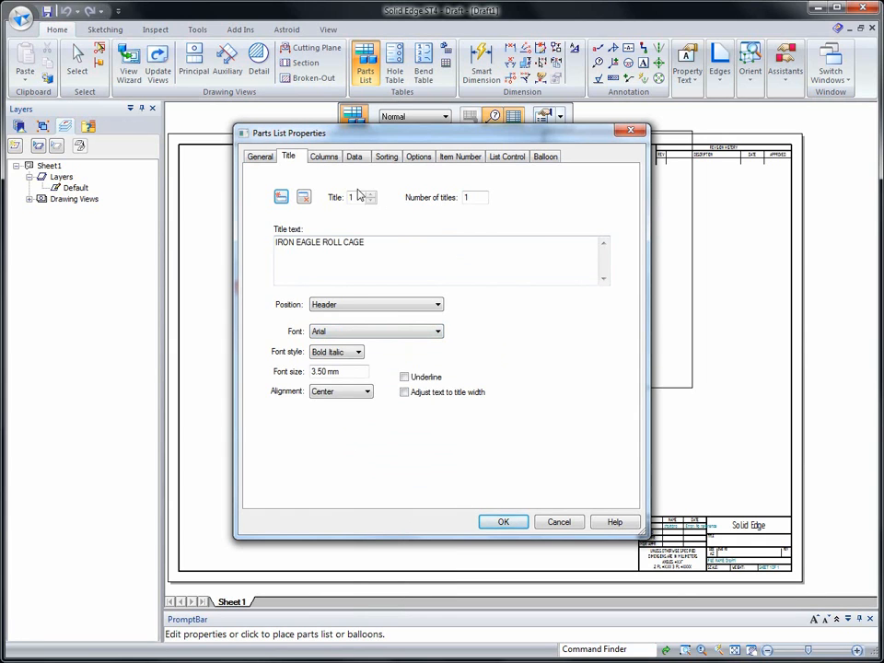
Set the balloon text size to 5 mm and place the ballooned parts list beside the exploded view
left_click(322, 157)
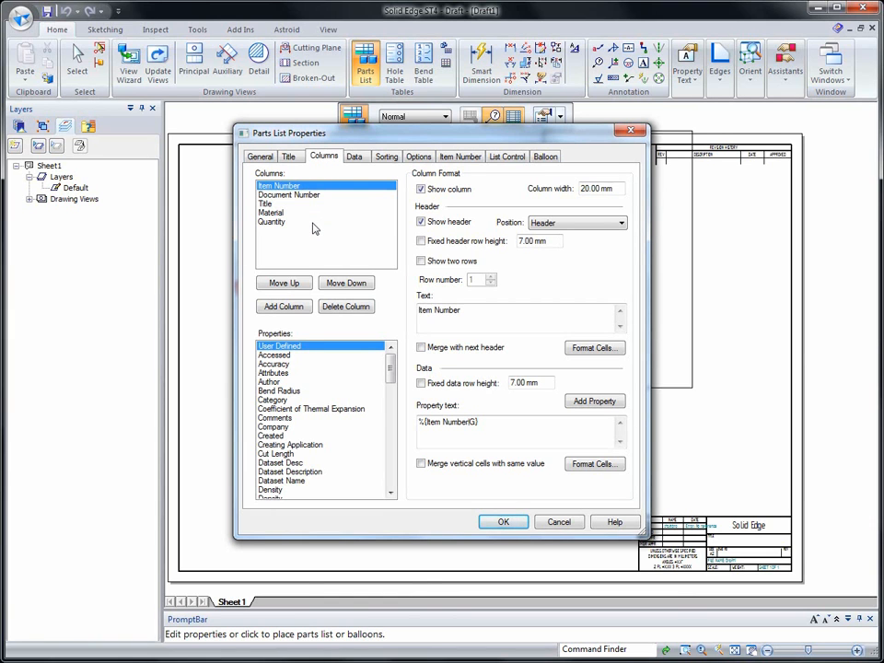
left_click(354, 158)
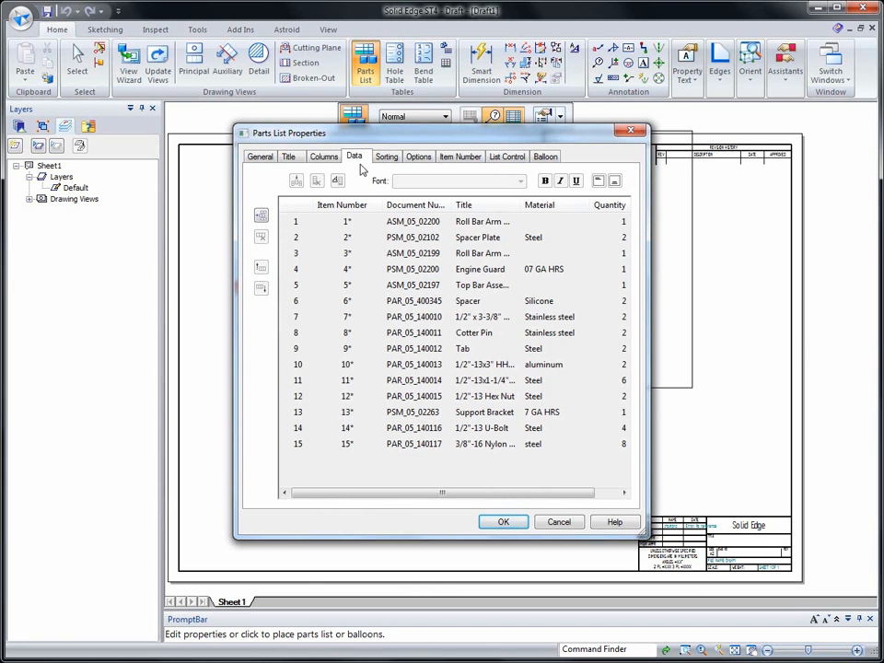
left_click(546, 158)
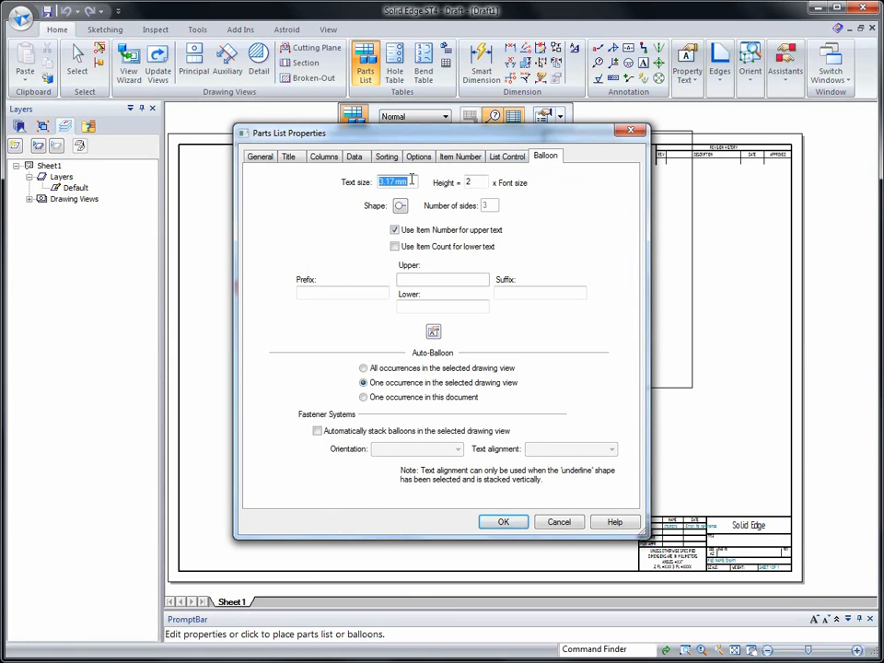
type("5")
key("Tab")
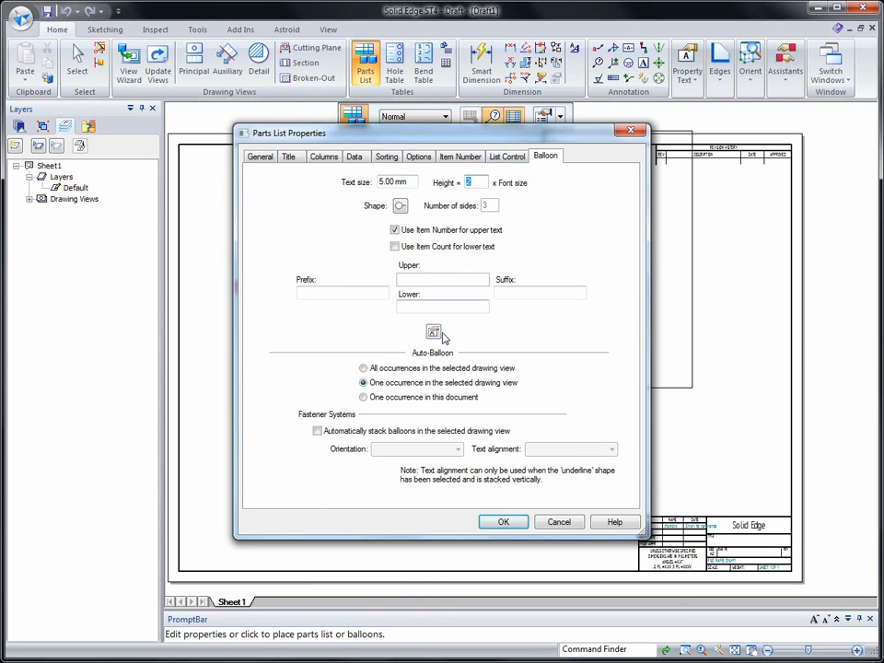
left_click(504, 522)
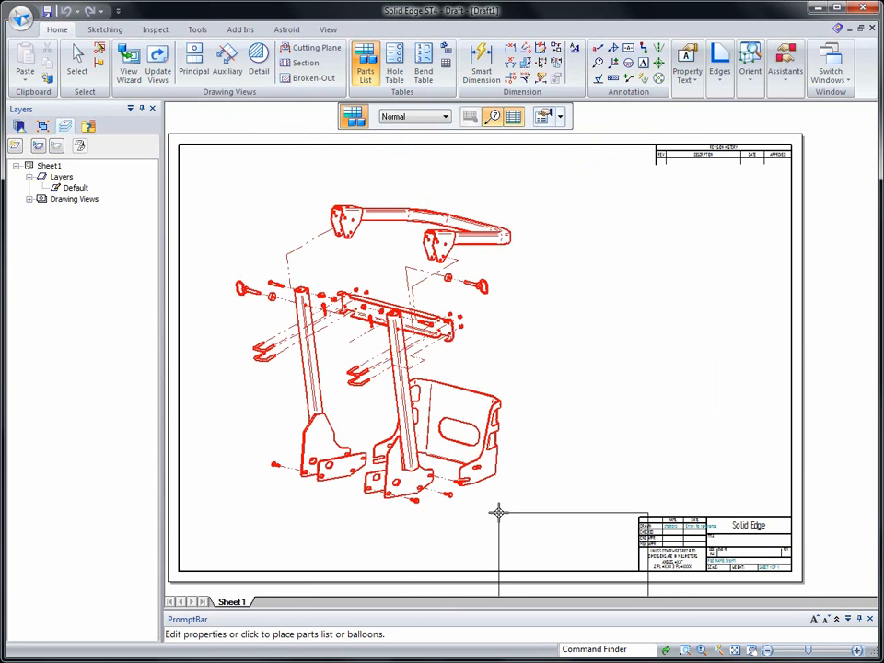
left_click(568, 210)
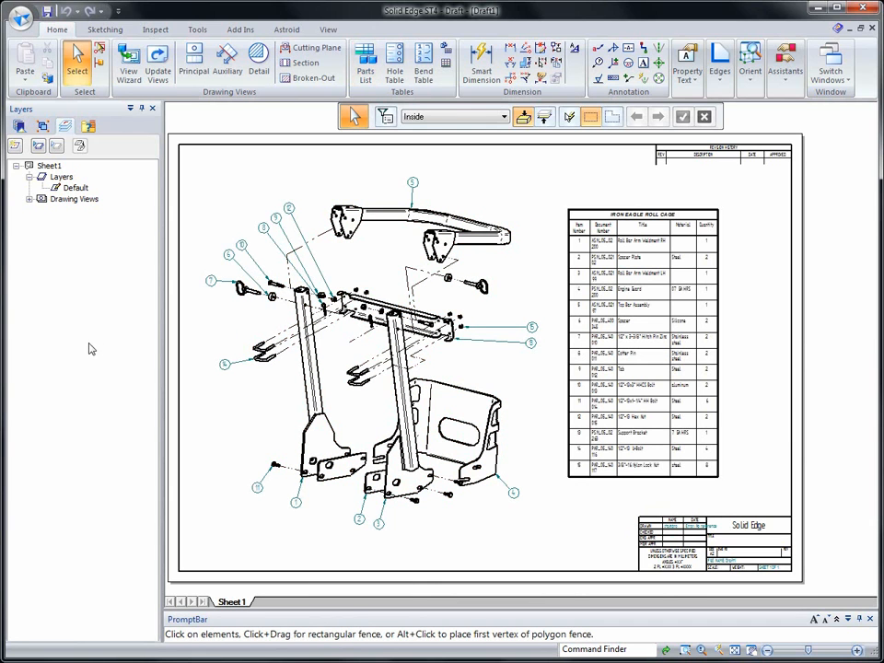
Widen the parts list's Document Number, Material and Title columns so their entries fit on single lines
scroll(712, 428, "up", 5)
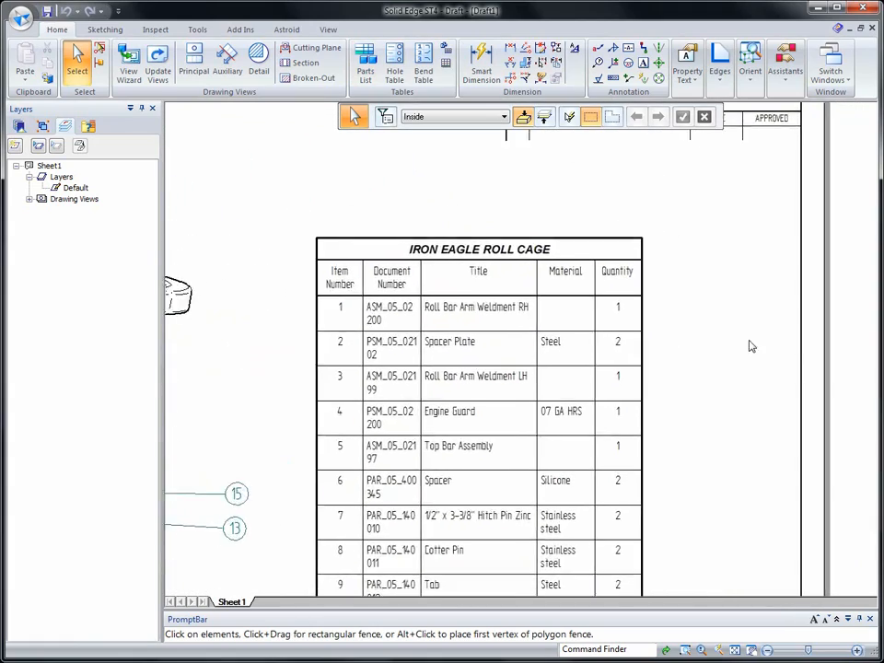
left_click(641, 300)
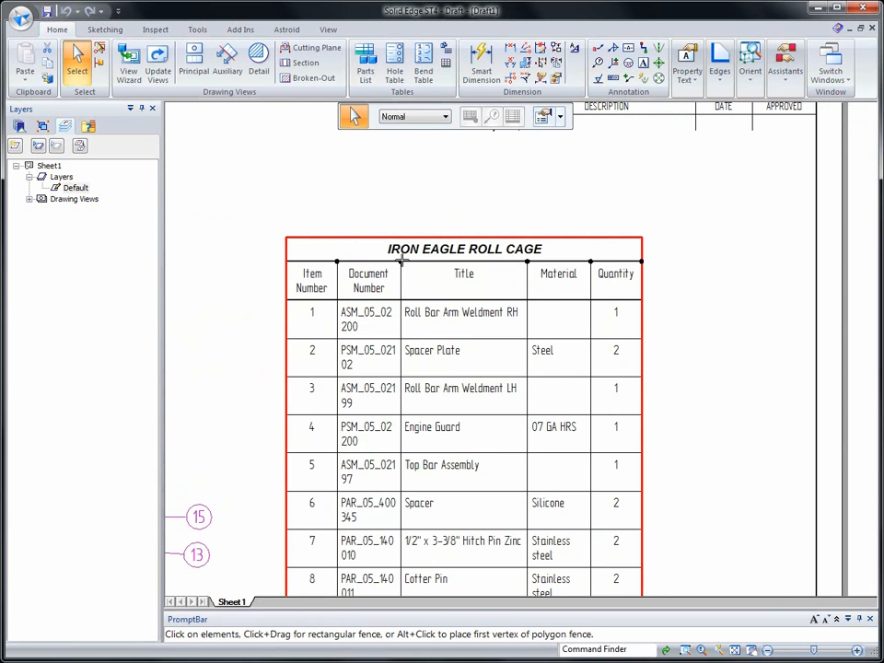
left_click_drag(408, 262, 468, 262)
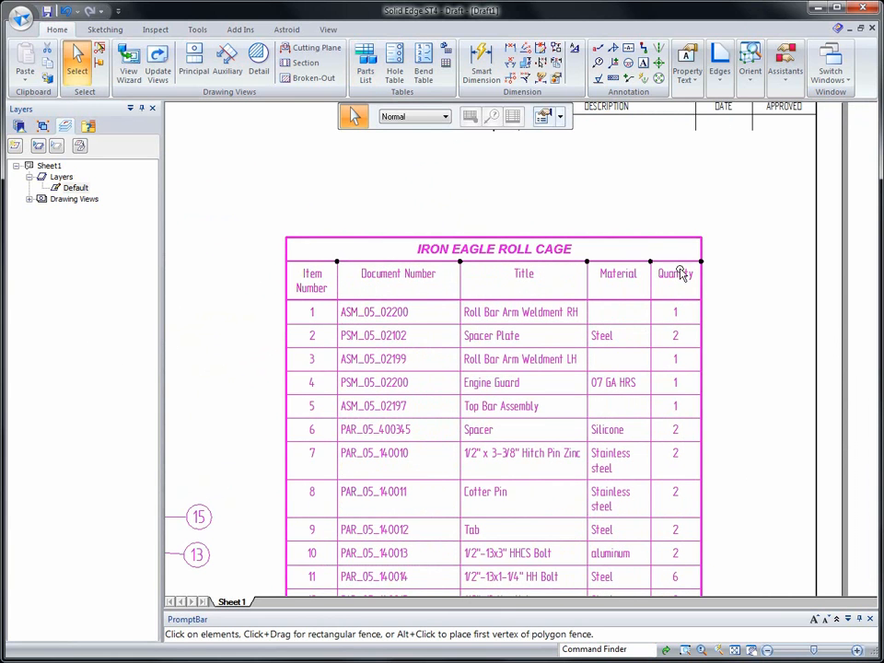
left_click_drag(652, 263, 683, 263)
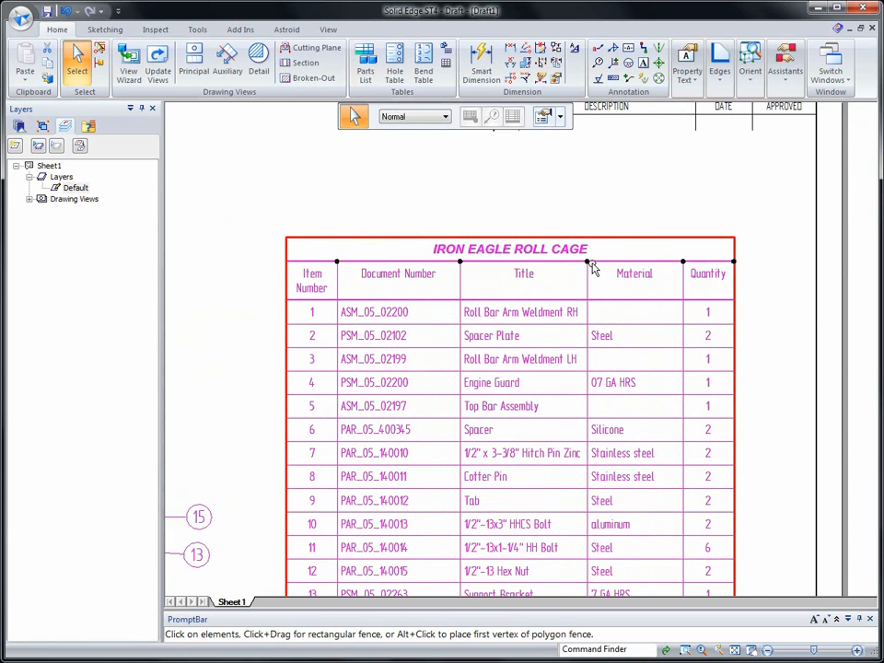
left_click_drag(590, 262, 616, 264)
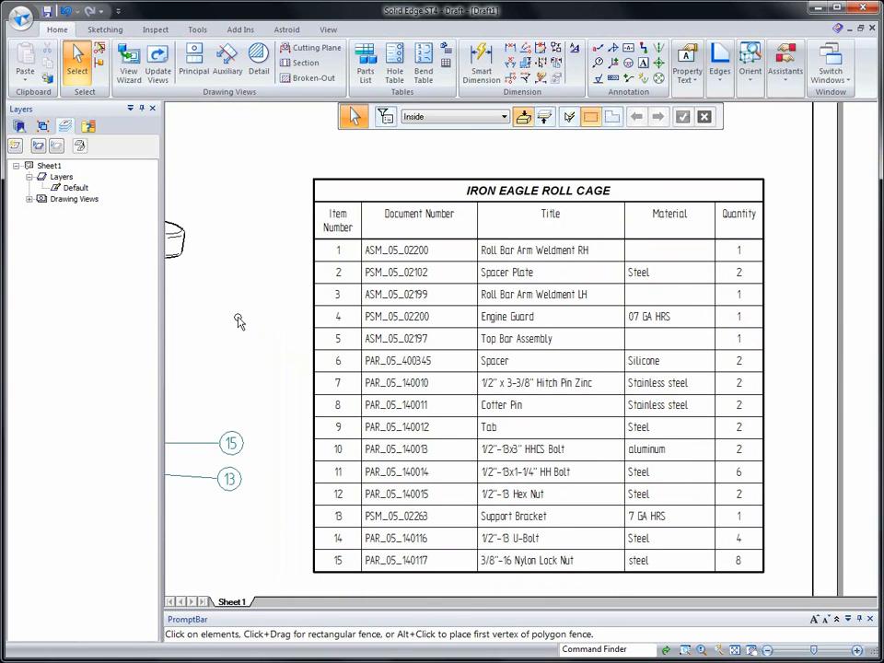
In the parts list properties, merge vertical Quantity cells with the same value and set their data's vertical alignment to Bottom
right_click(365, 266)
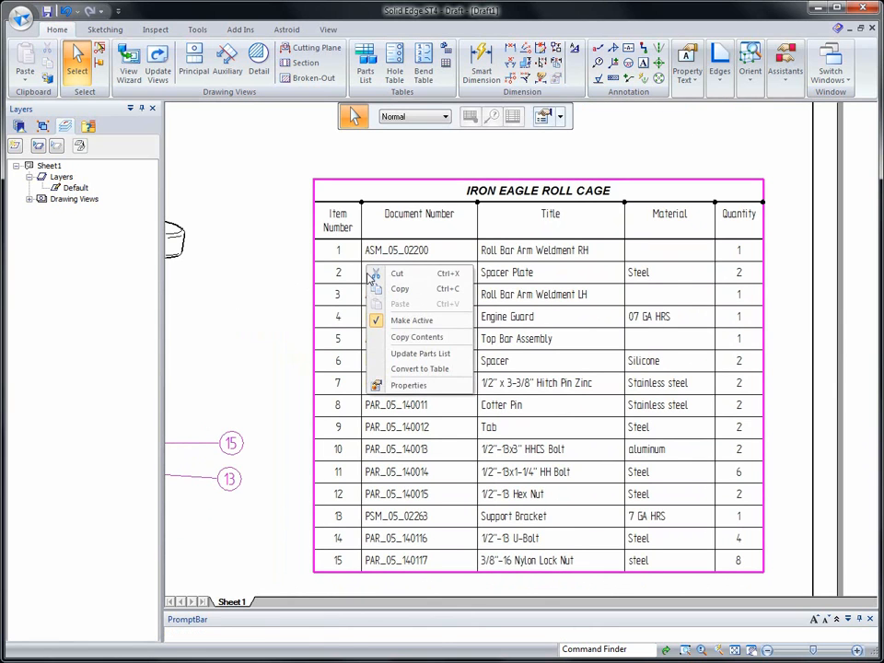
left_click(396, 386)
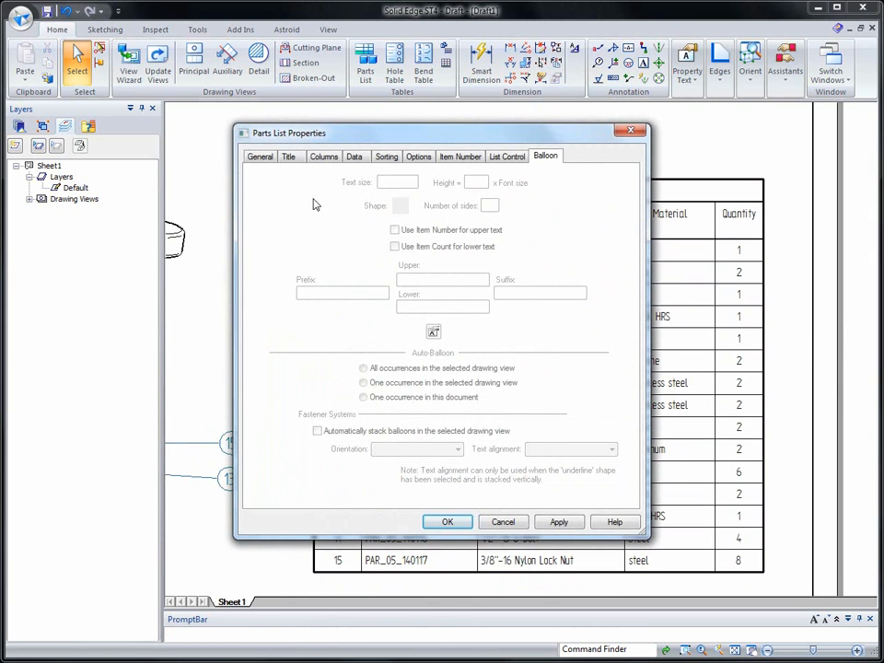
left_click(290, 158)
left_click(323, 157)
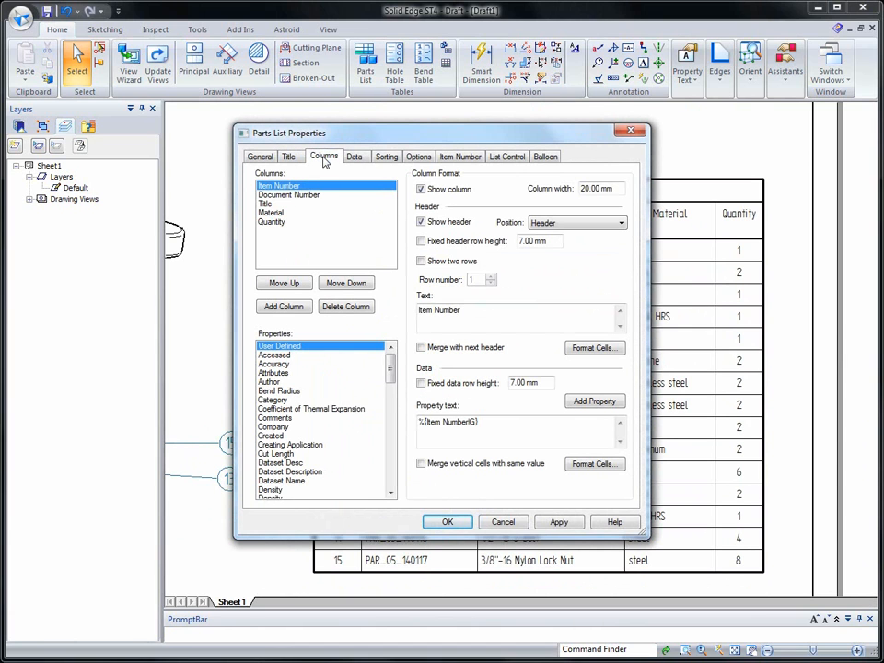
left_click(274, 223)
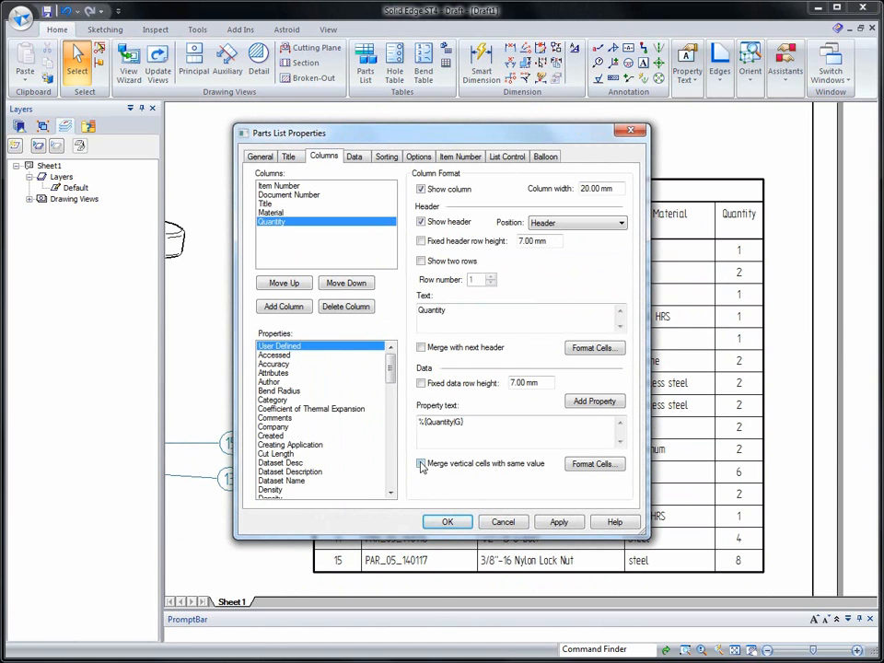
left_click(581, 465)
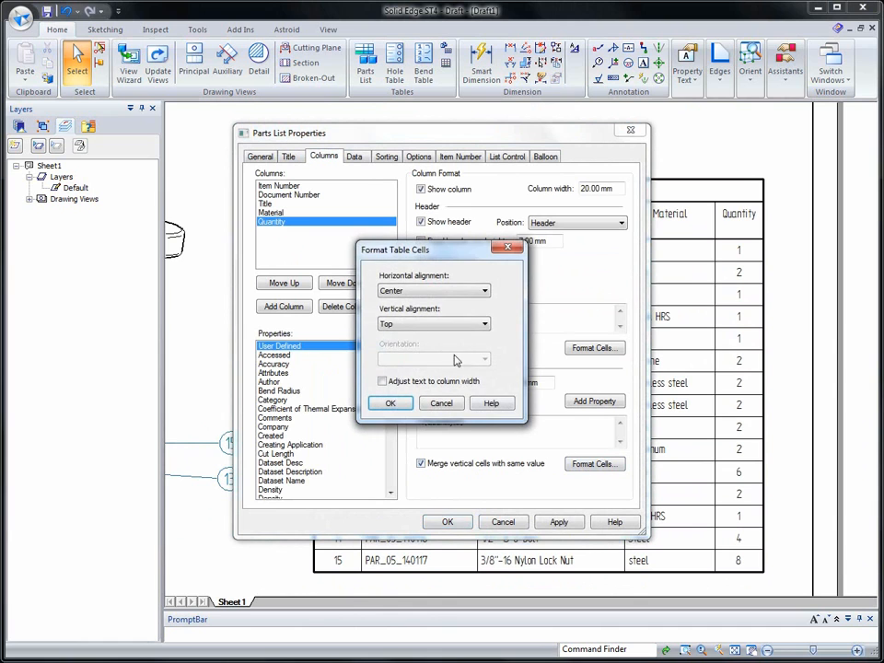
left_click(411, 324)
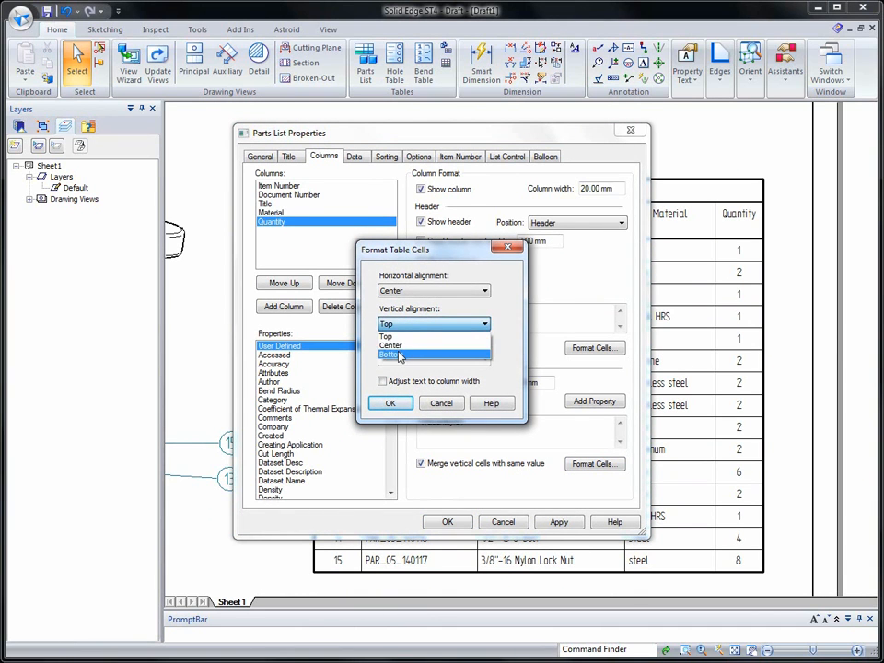
left_click(396, 354)
left_click(391, 403)
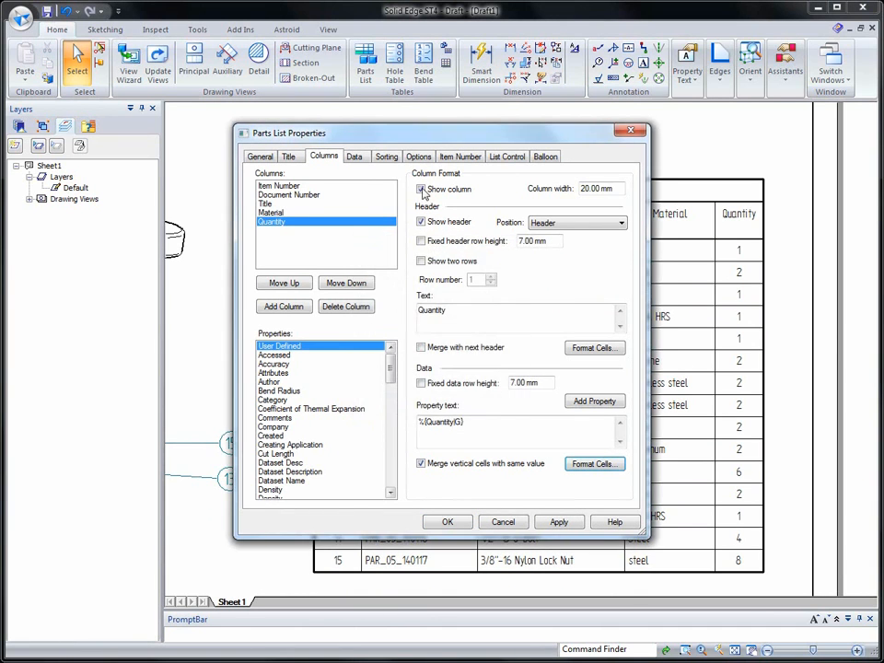
Apply the merged Quantity cell settings to the parts list and close its properties
left_click_drag(313, 133, 172, 110)
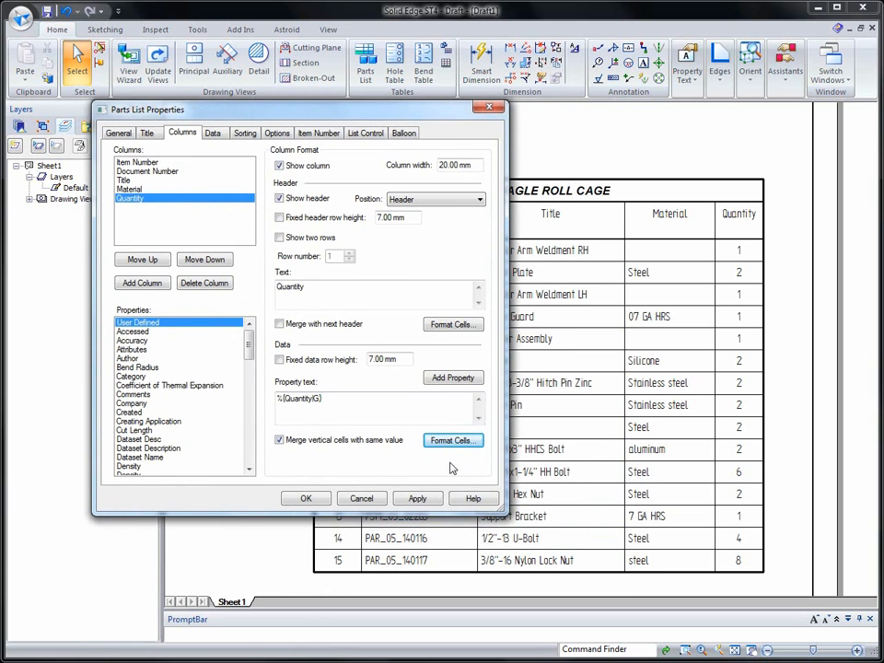
left_click(416, 499)
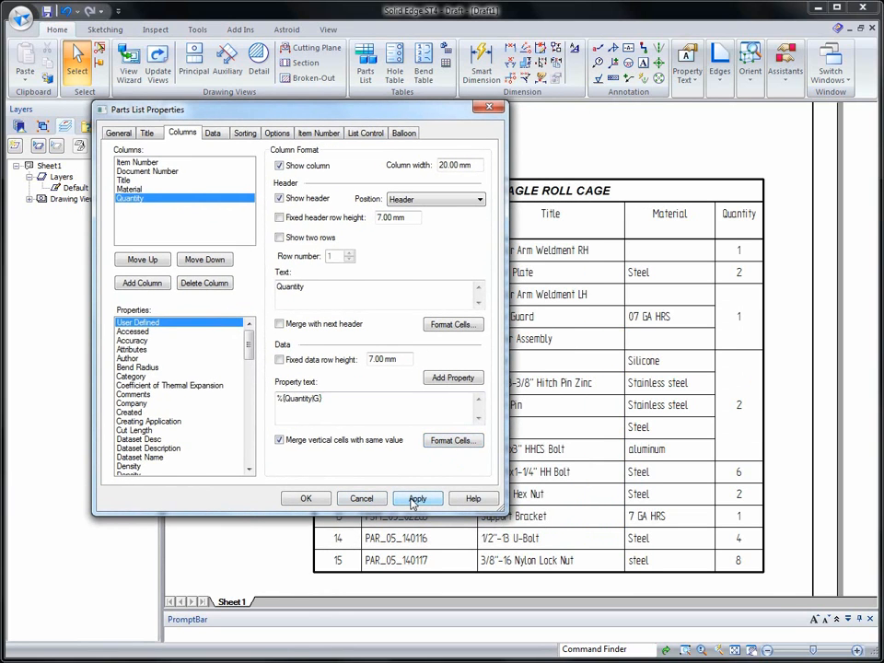
left_click(309, 499)
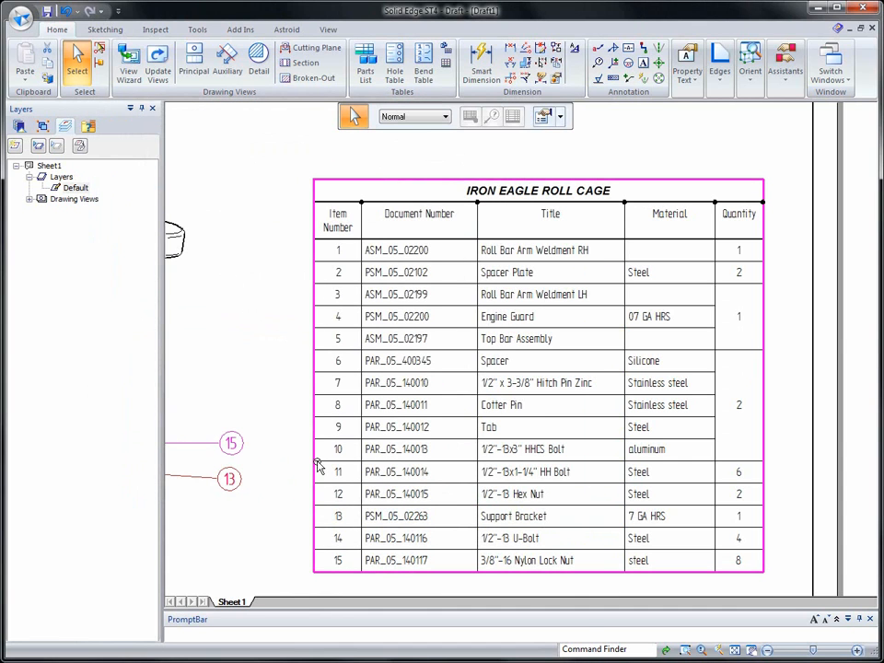
left_click(270, 371)
middle_click(271, 371)
middle_click(270, 371)
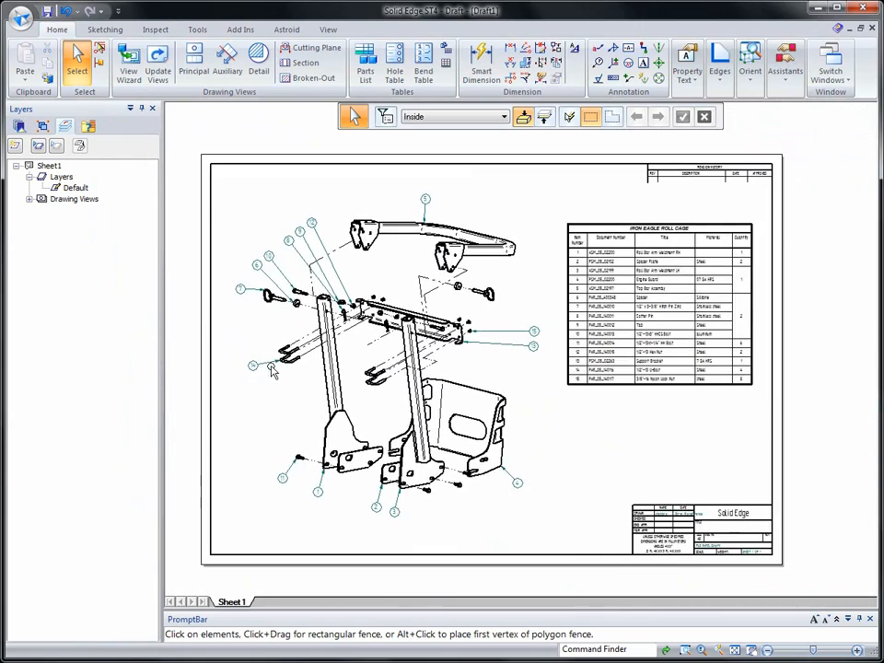
Save the drawing as ASM_04-00010.dft, and close both the drawing and the ASM_04-00010 assembly
left_click(47, 11)
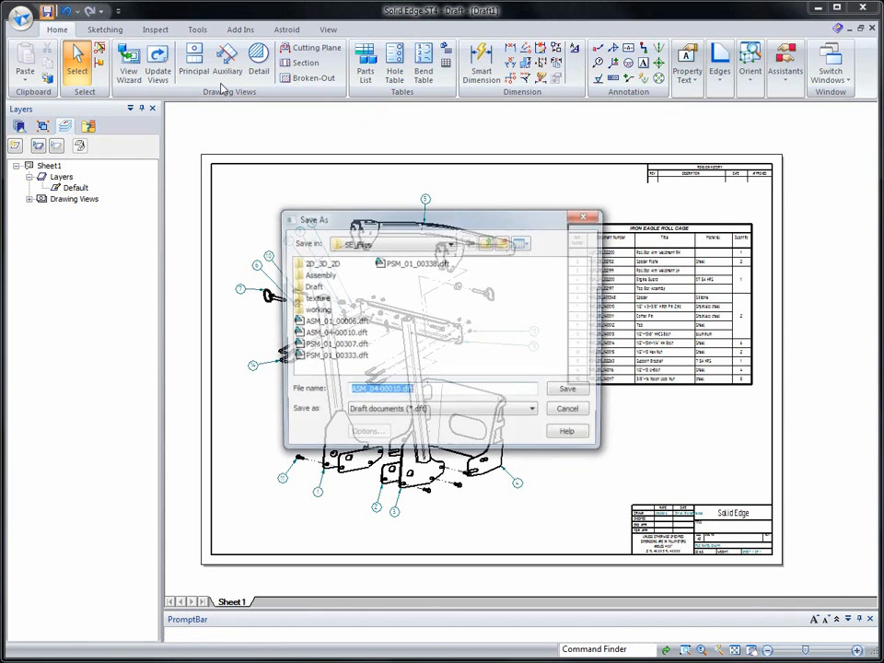
left_click(571, 391)
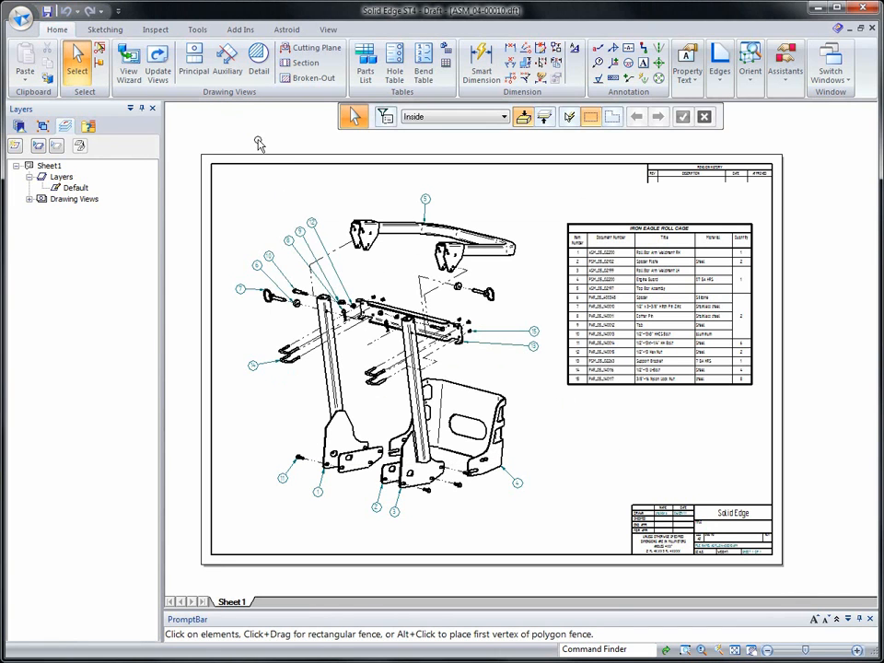
left_click(872, 29)
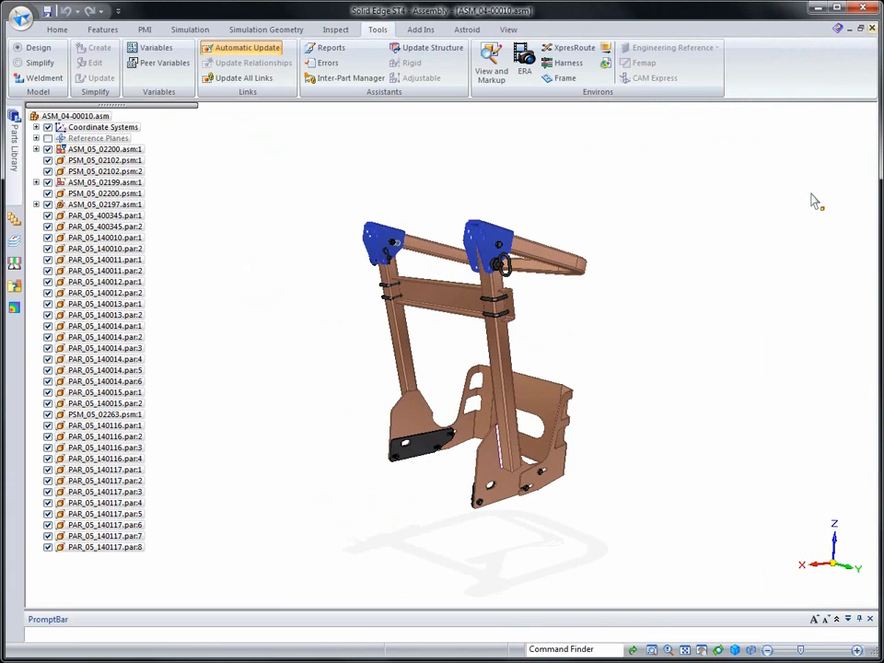
left_click(872, 30)
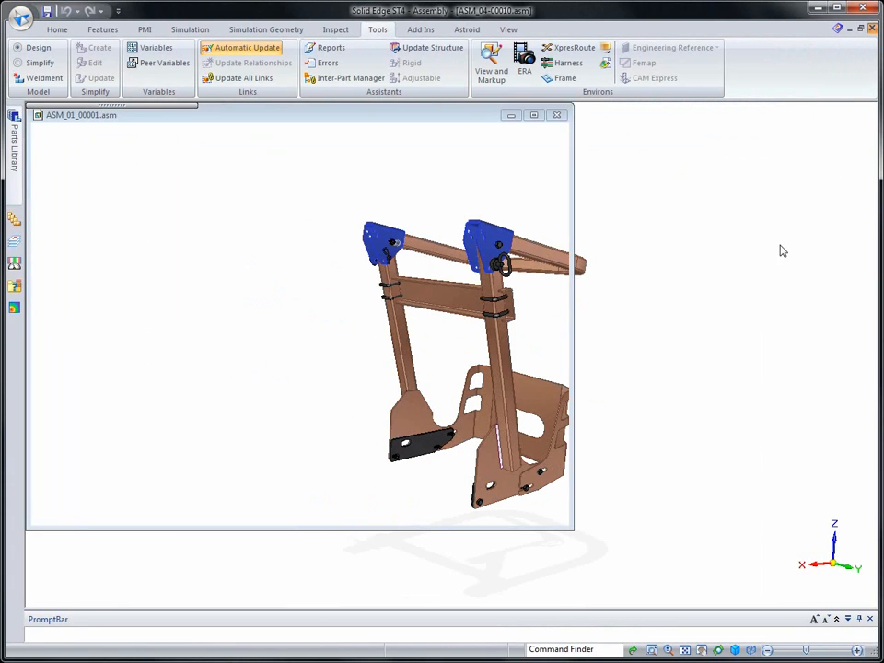